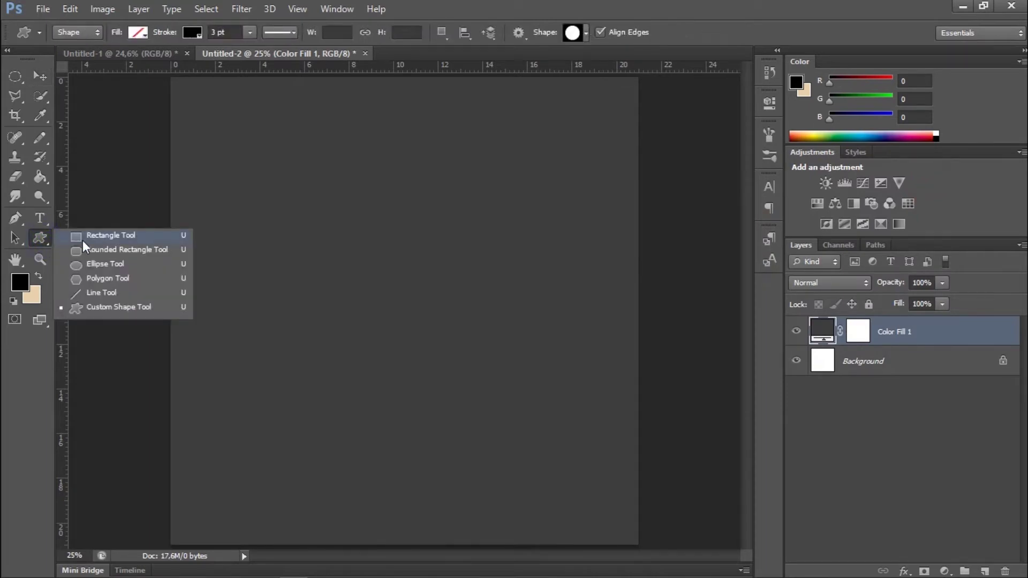
- Draw a circle about 1384 px in diameter with the Ellipse Tool and centre it on the canvas
left_click(101, 263)
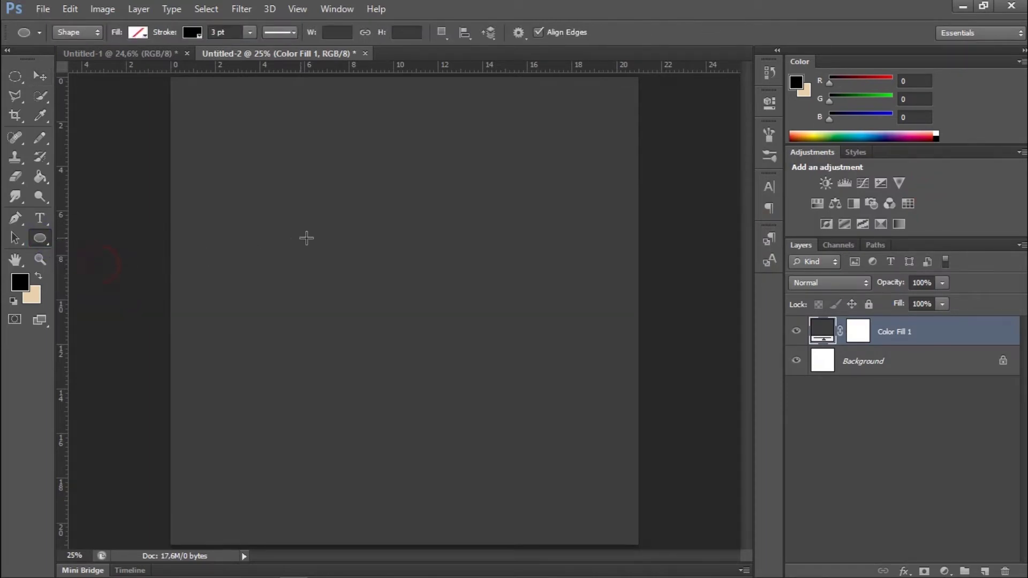
mouse_move(367, 249)
left_mouse_down()
mouse_move(393, 298)
mouse_move(549, 424)
mouse_move(700, 509)
left_mouse_up()
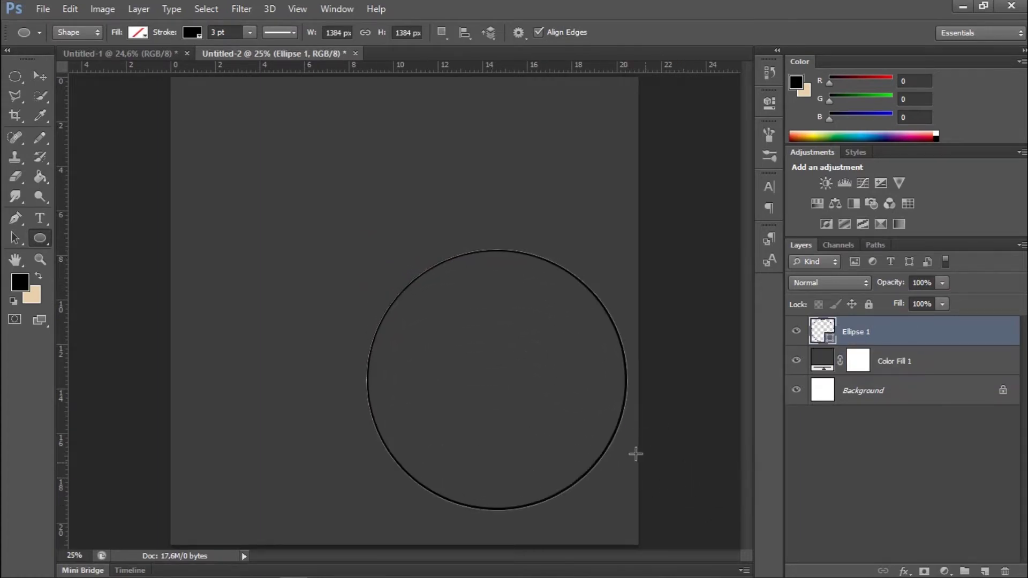
left_click(47, 77)
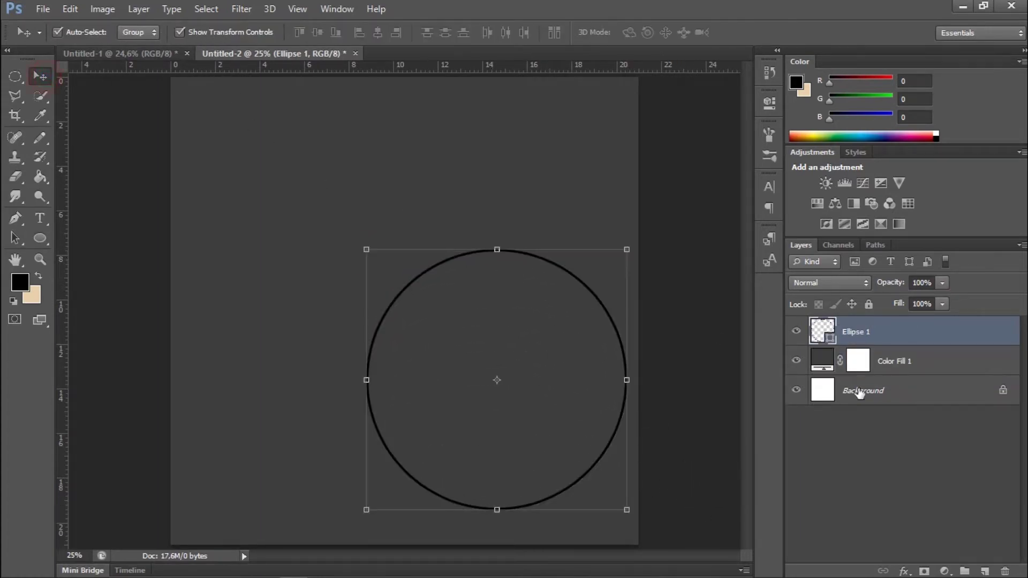
key("ctrl+a")
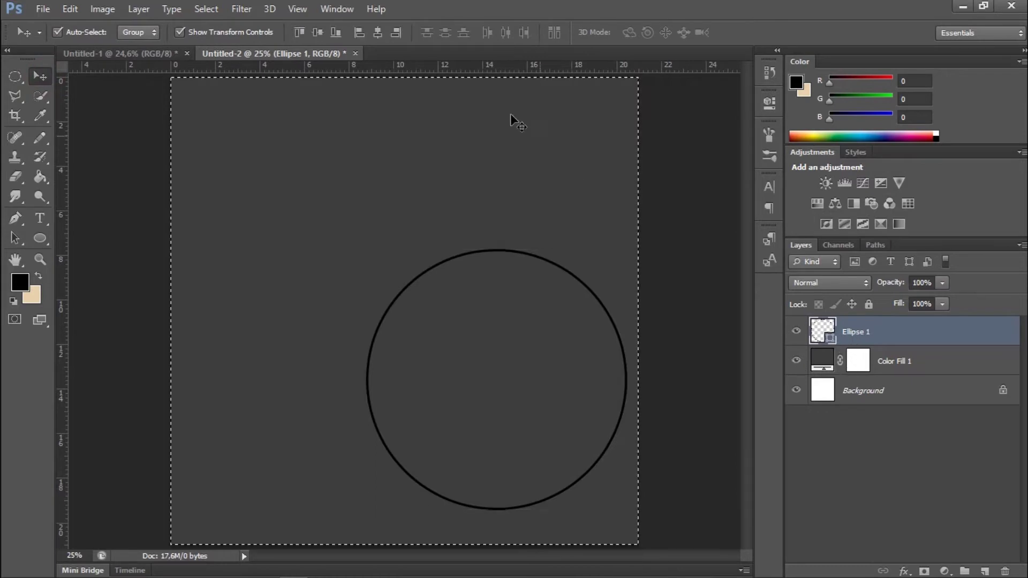
left_click(359, 32)
left_click(319, 32)
key("ctrl+d")
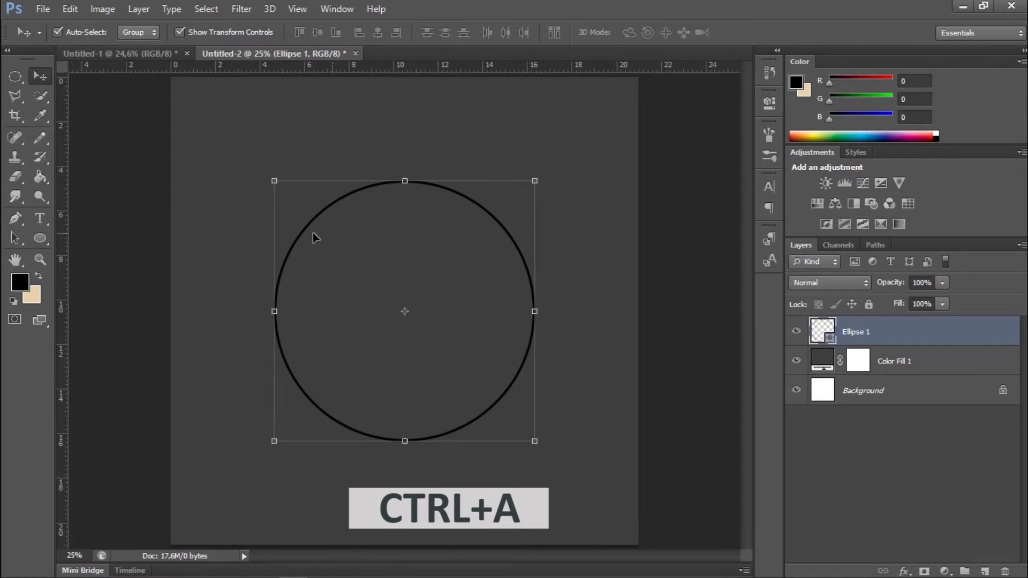
- Set the circle's stroke width to 6,64 pt and its stroke colour to white
left_click(46, 243)
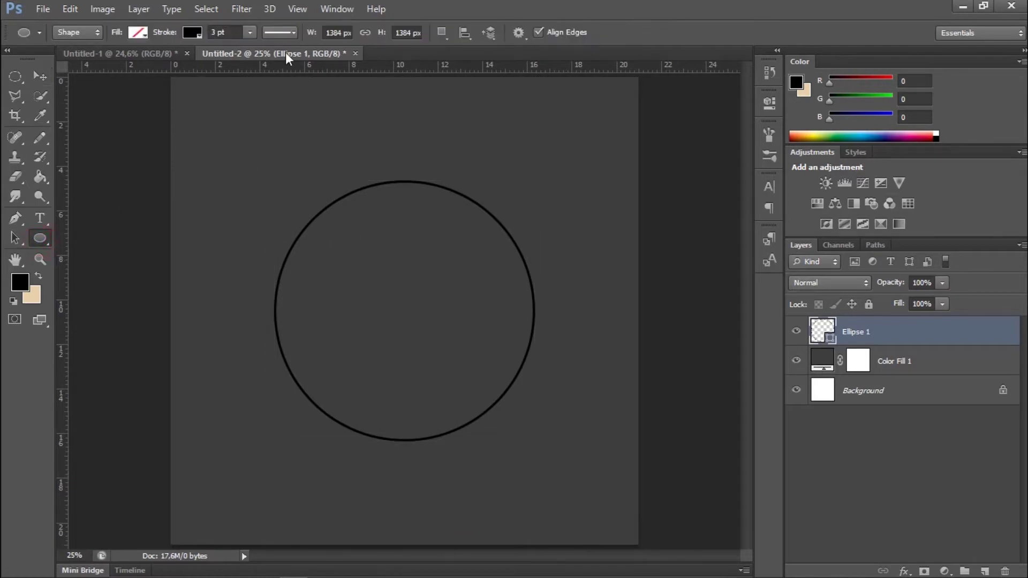
left_click(250, 32)
left_click_drag(250, 50, 255, 48)
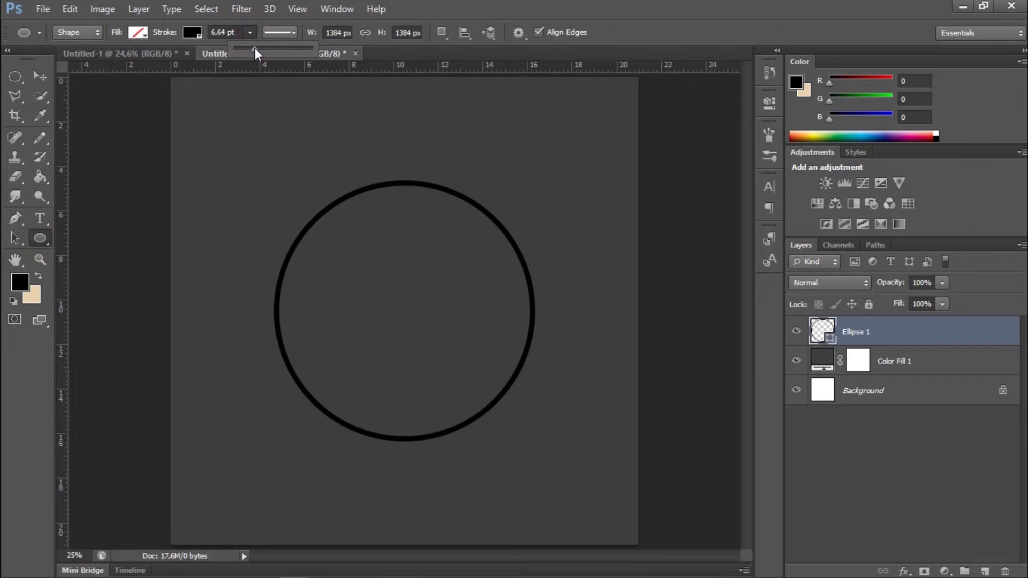
left_click(198, 34)
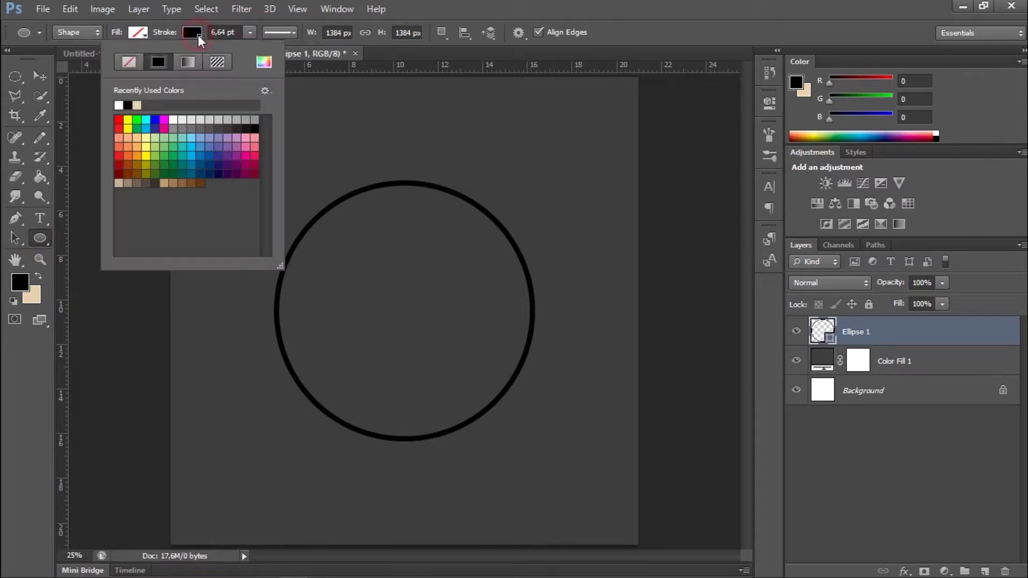
left_click(174, 118)
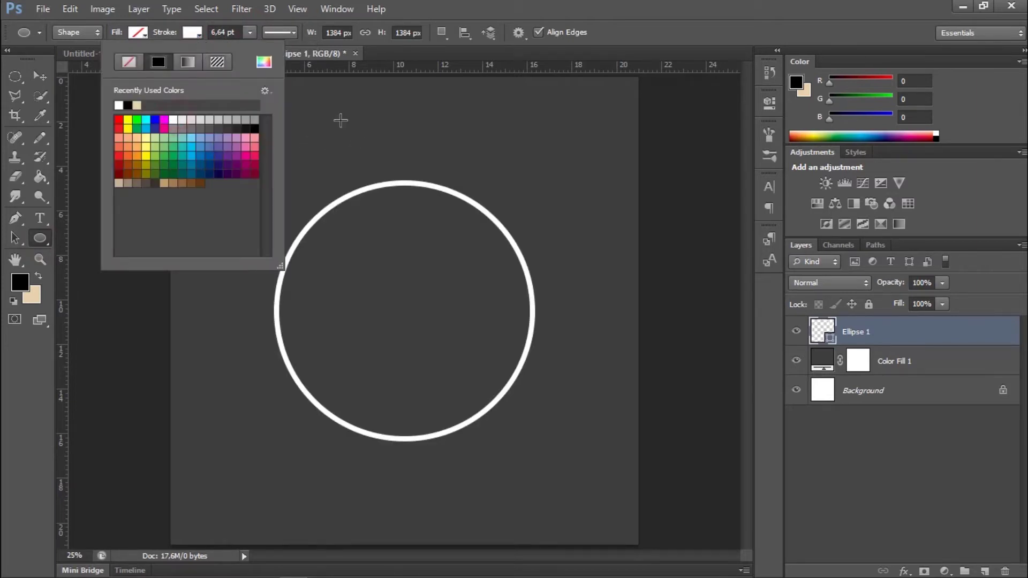
left_click(201, 37)
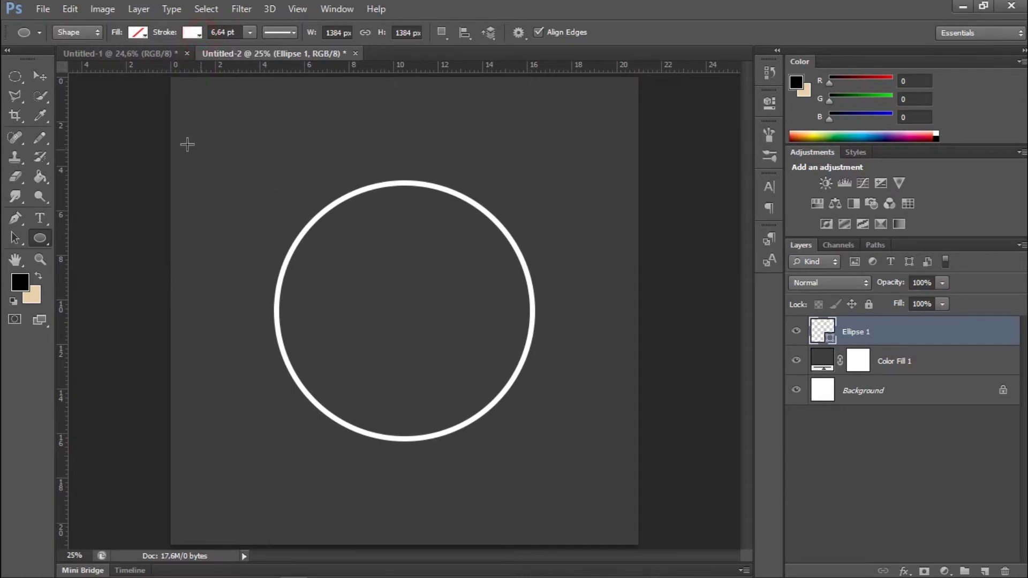
- Duplicate the circle layer and scale the copy to about 86% around its centre to form an inner ring
left_click(43, 78)
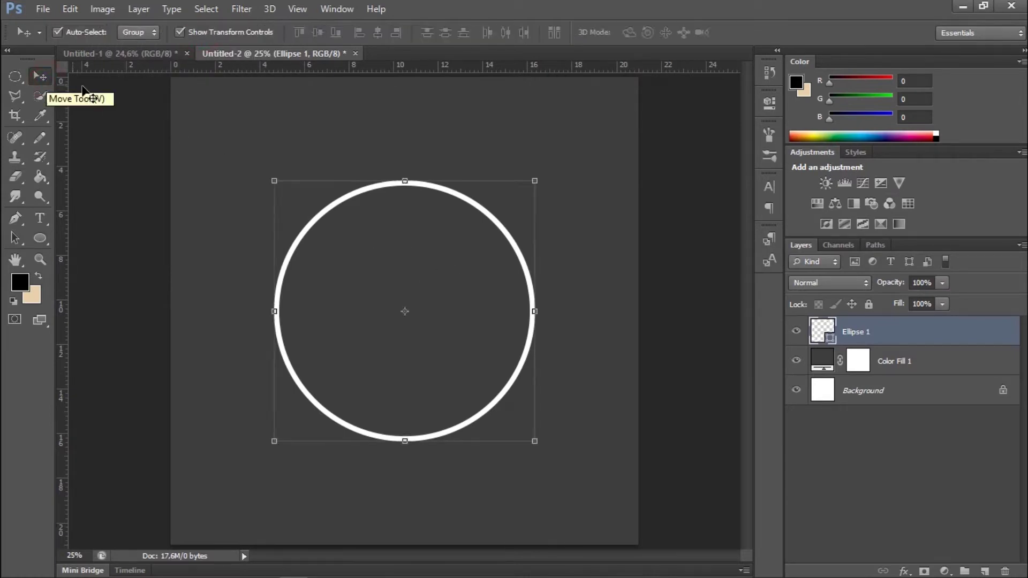
left_click(163, 54)
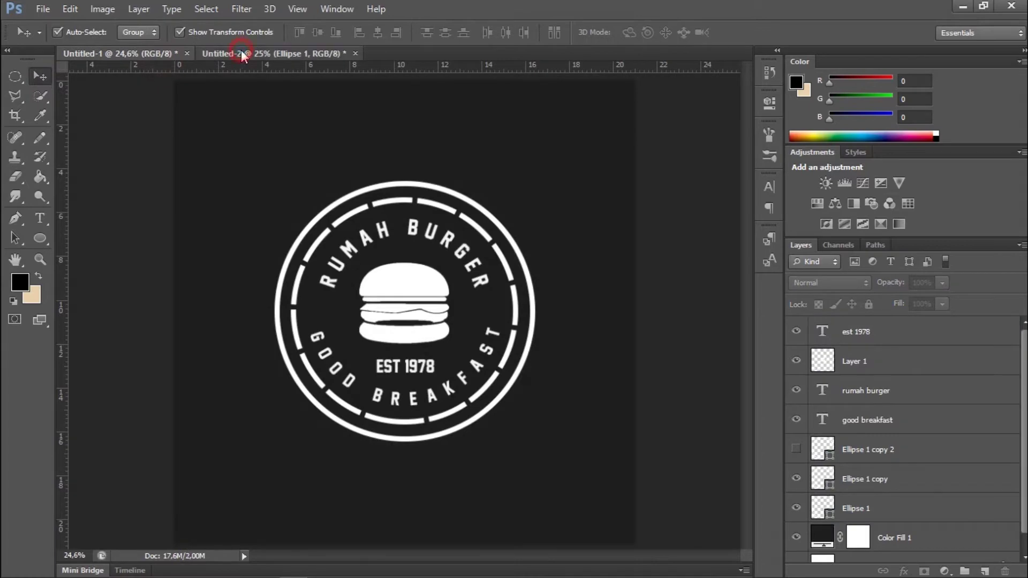
left_click(239, 53)
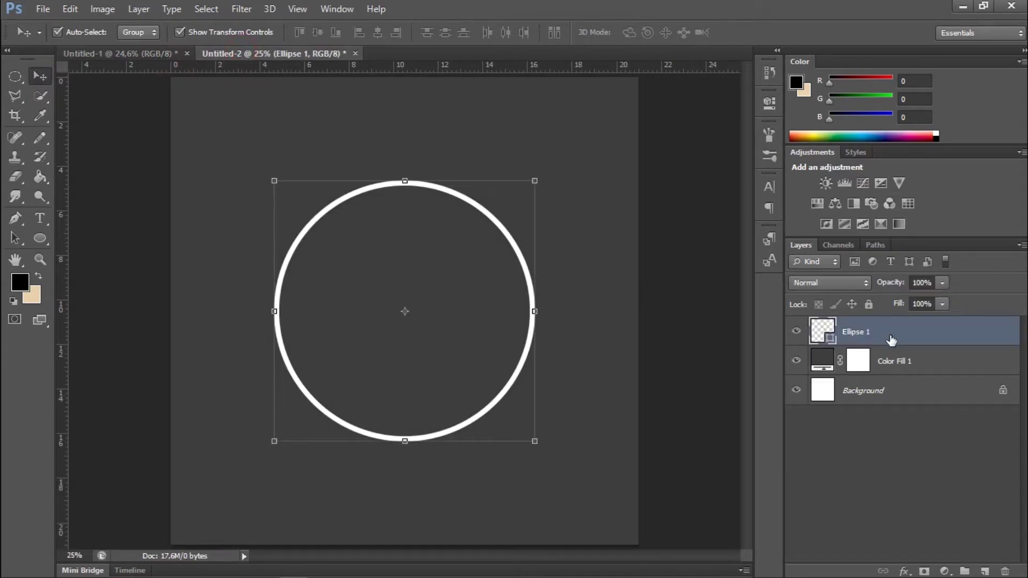
key("ctrl+j")
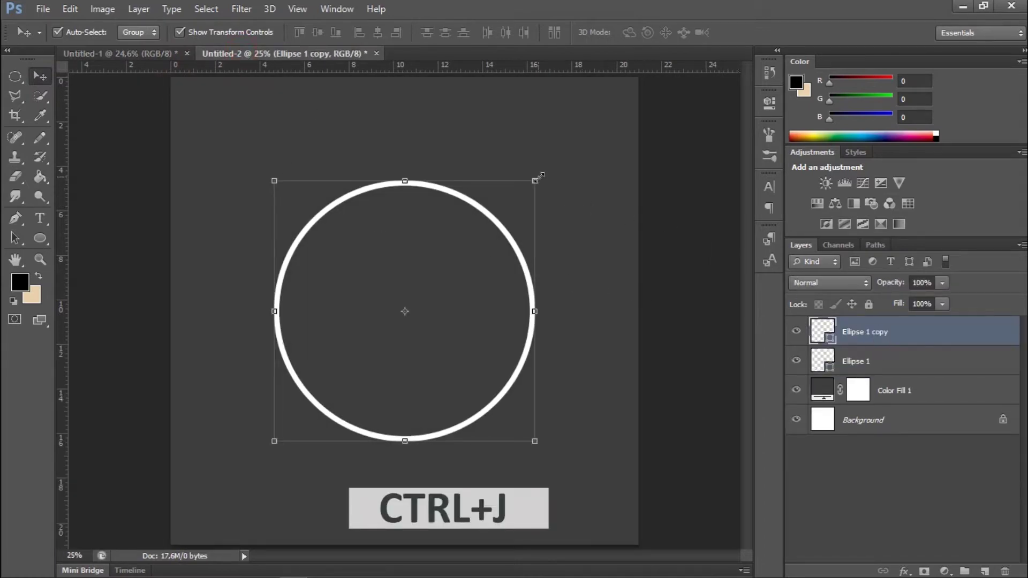
left_click_drag(539, 177, 537, 209)
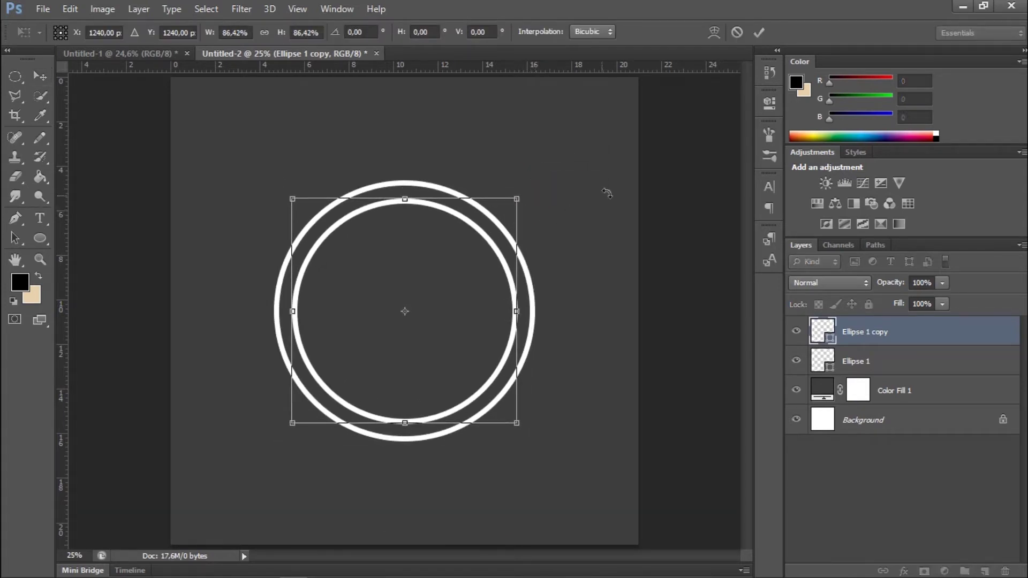
left_click(751, 34)
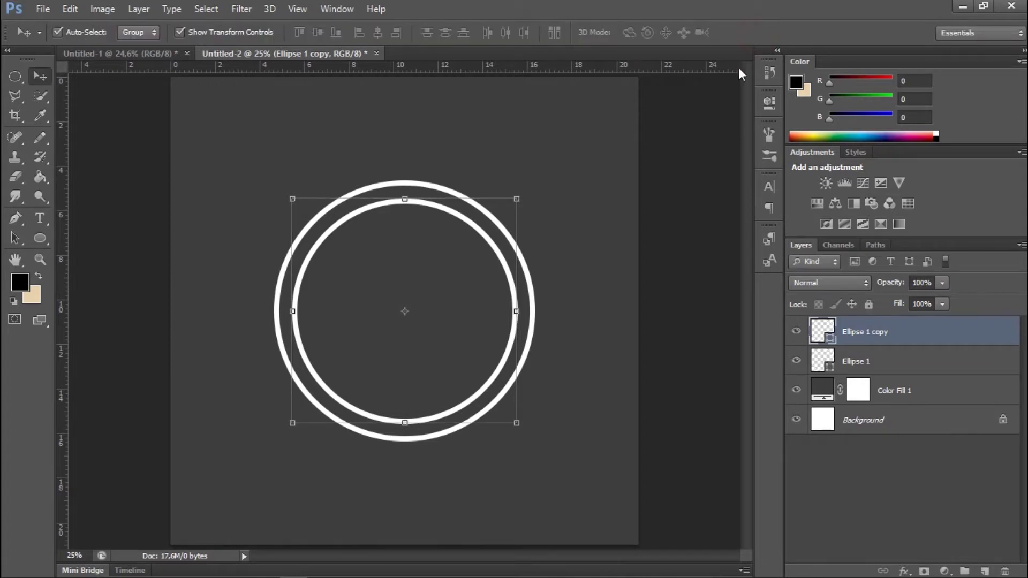
- Enlarge both rings together to about 119% around their common centre
left_click(889, 362, "shift")
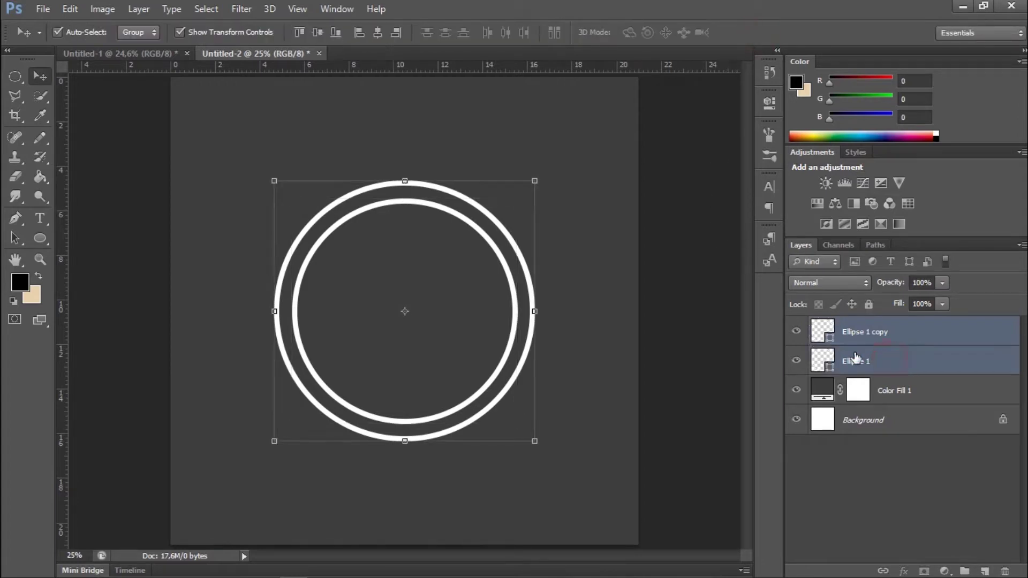
left_click_drag(534, 181, 573, 170)
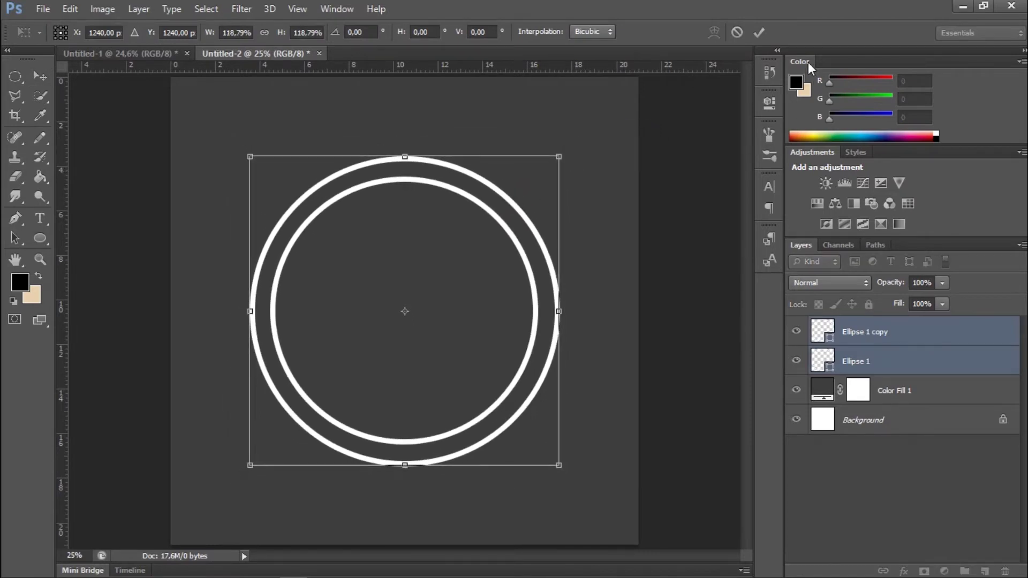
left_click(759, 32)
left_click(679, 246)
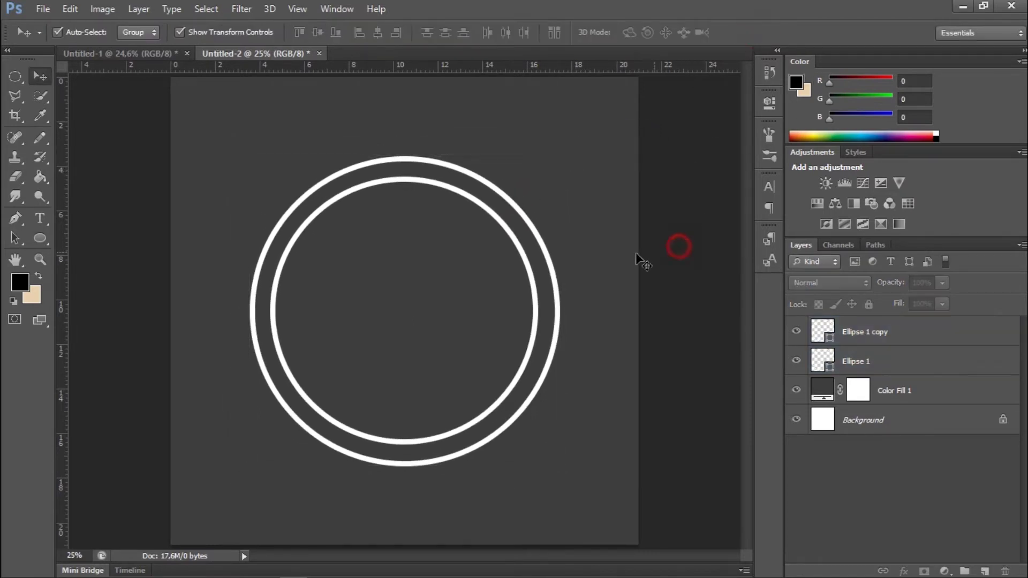
- Apply the dashed stroke preset to the inner ring
left_click(530, 270)
left_click(39, 239)
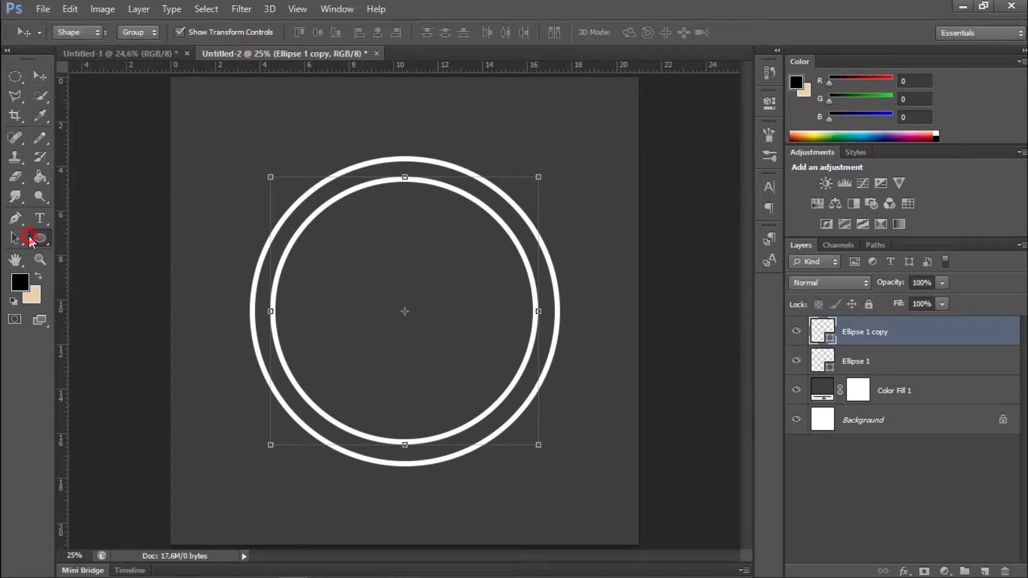
left_click(271, 31)
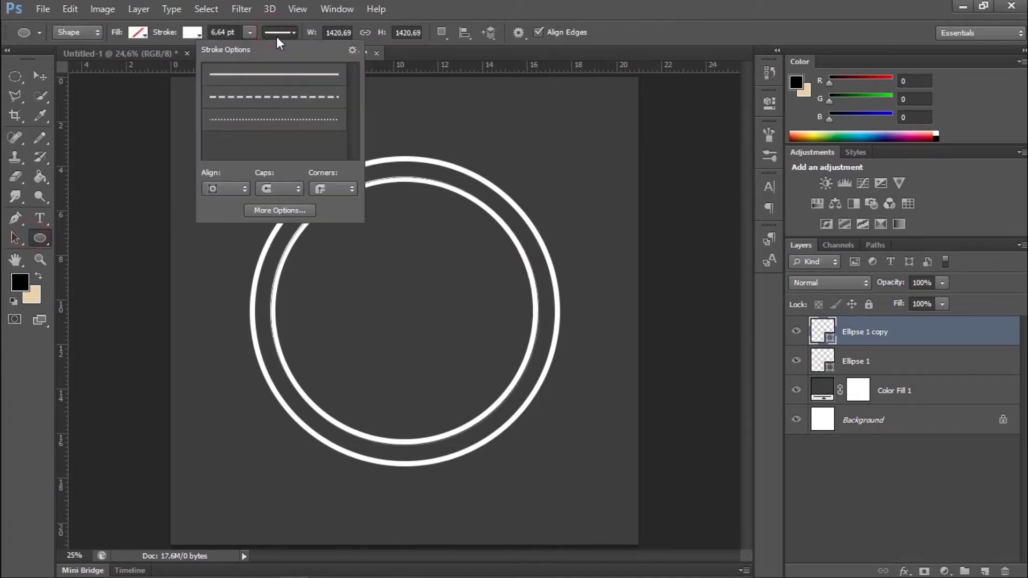
left_click(268, 97)
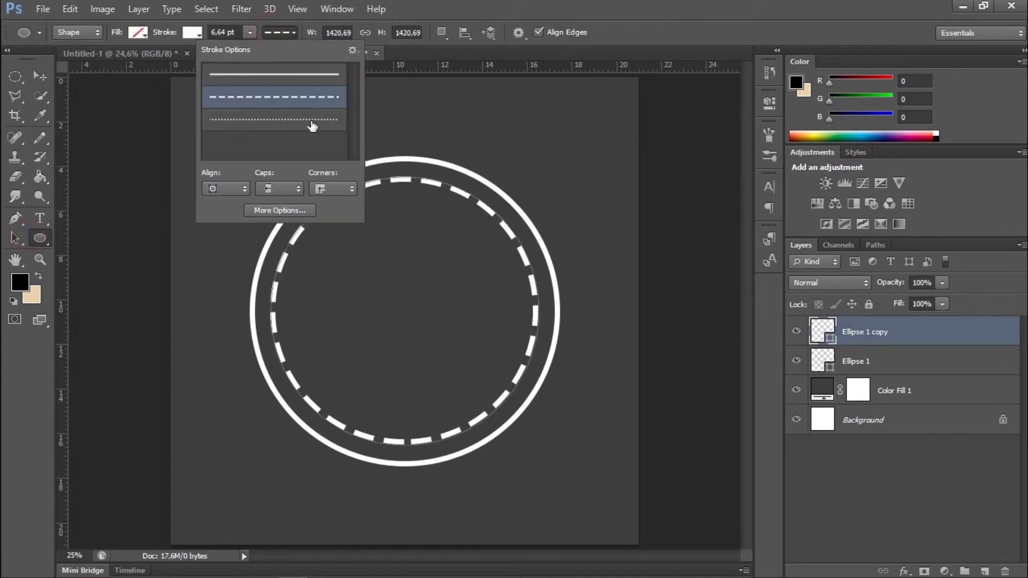
- Customize the inner ring's dashed stroke with a dash of 9 and a gap of 1
left_click(284, 211)
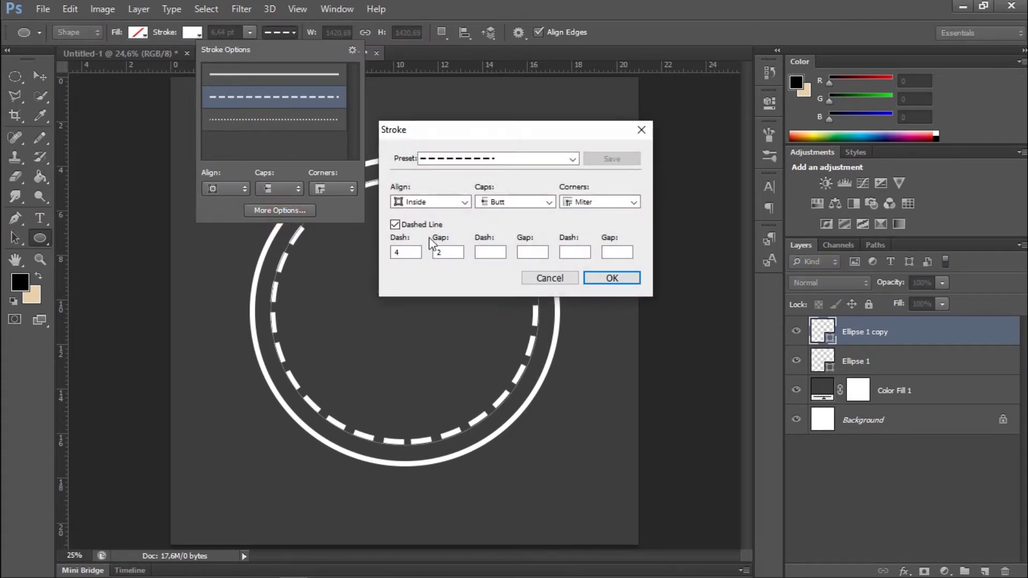
left_click(407, 252)
left_click(445, 251)
type("1")
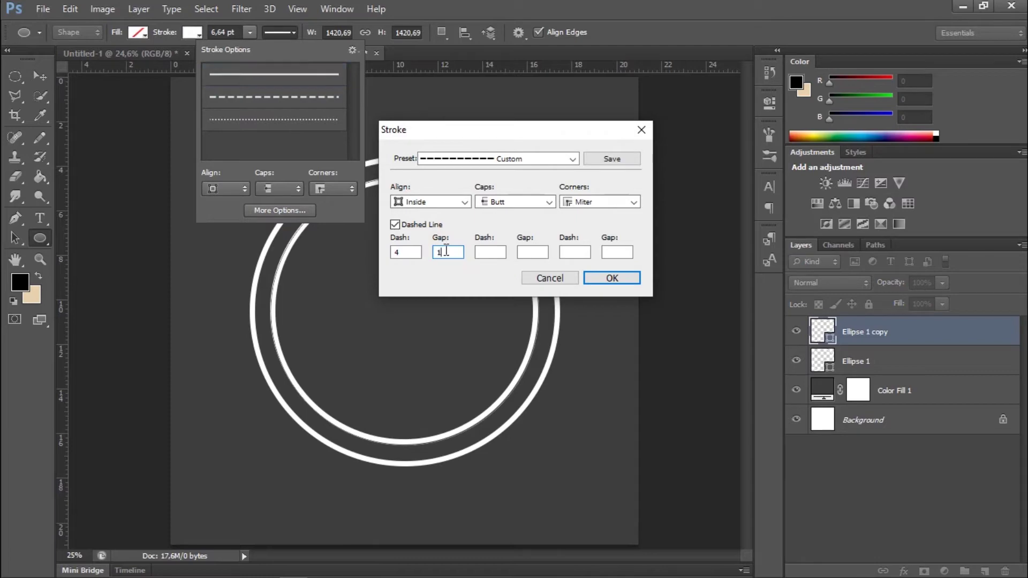
left_click(414, 253)
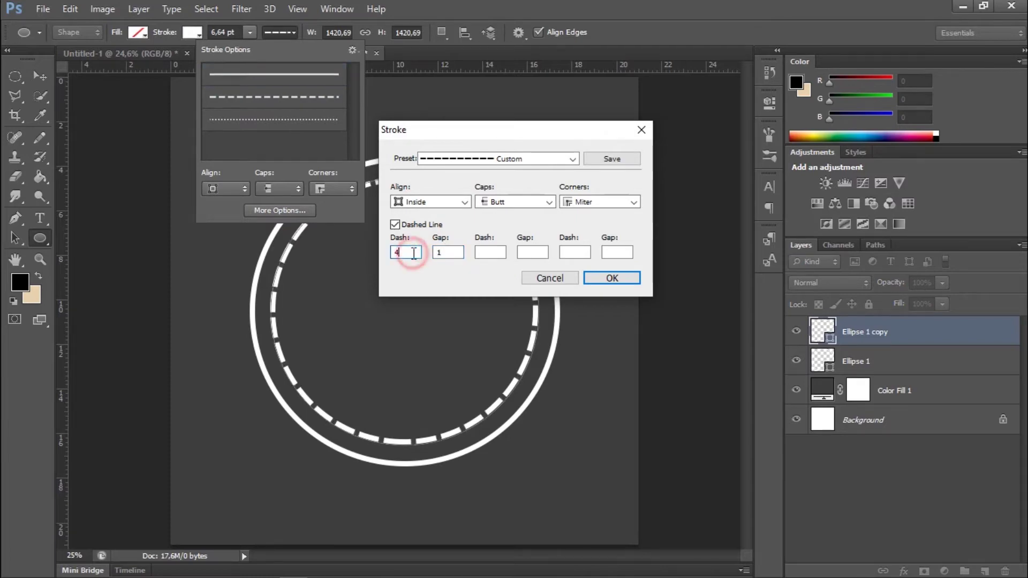
key("BackSpace")
type("9")
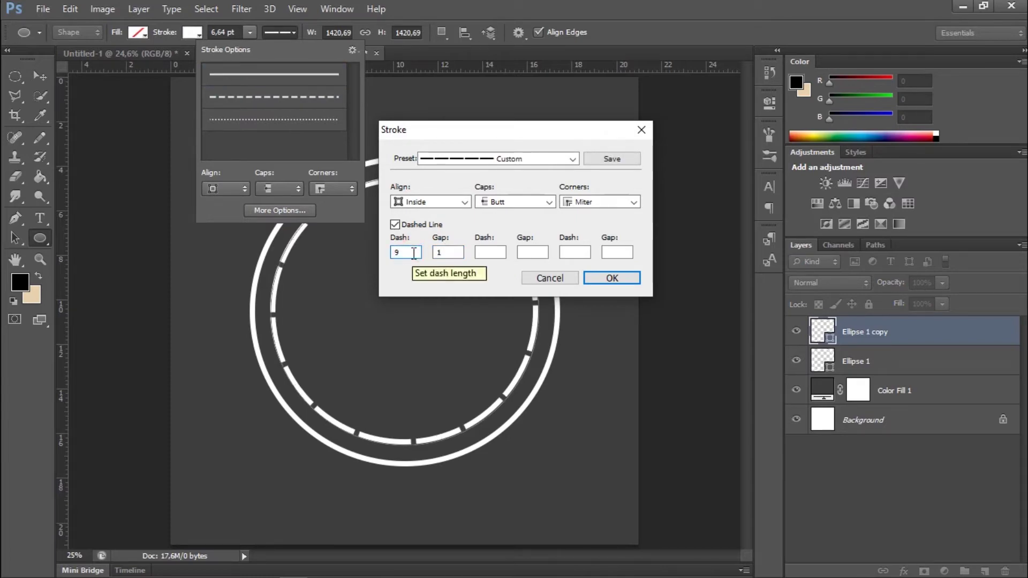
left_click(611, 278)
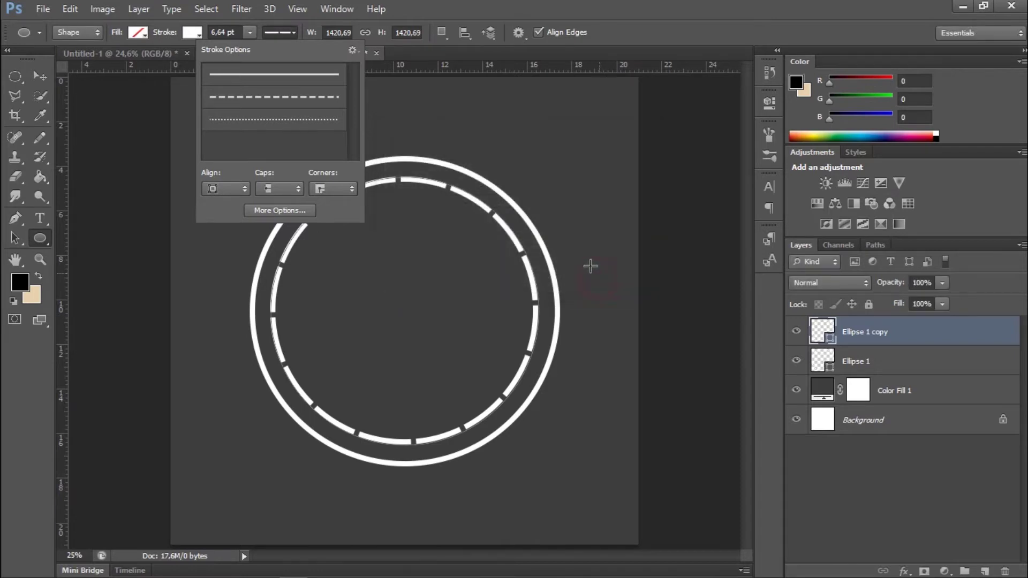
left_click(249, 32)
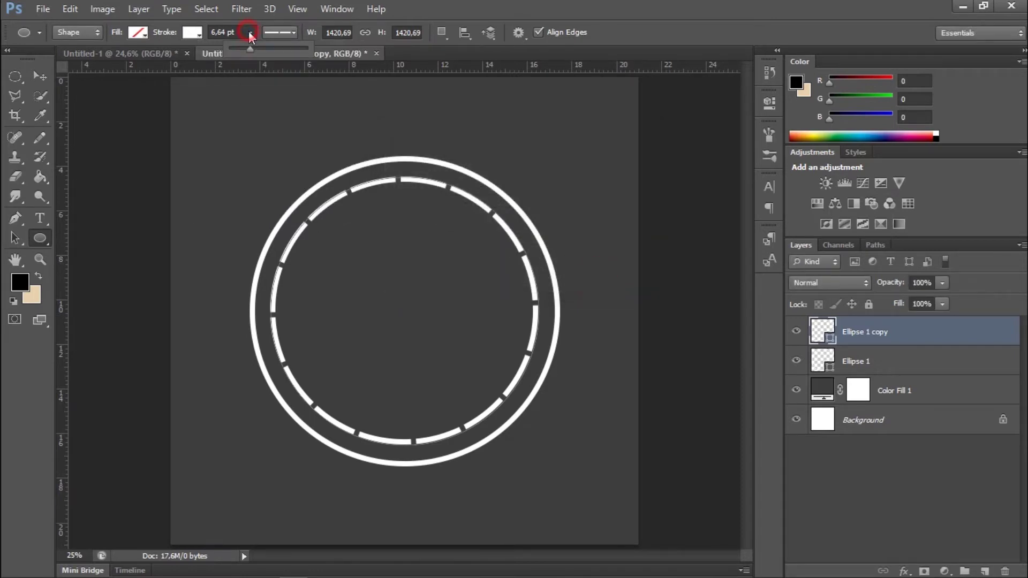
left_click(33, 79)
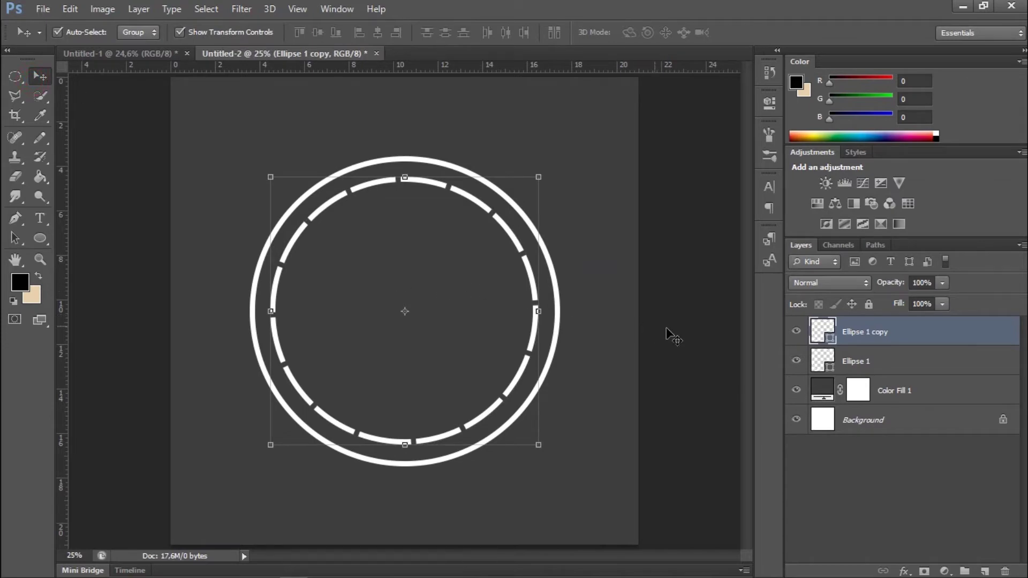
left_click(690, 334)
- Open the burger image and bring the white burger icon into the badge document inside the rings
left_click(43, 9)
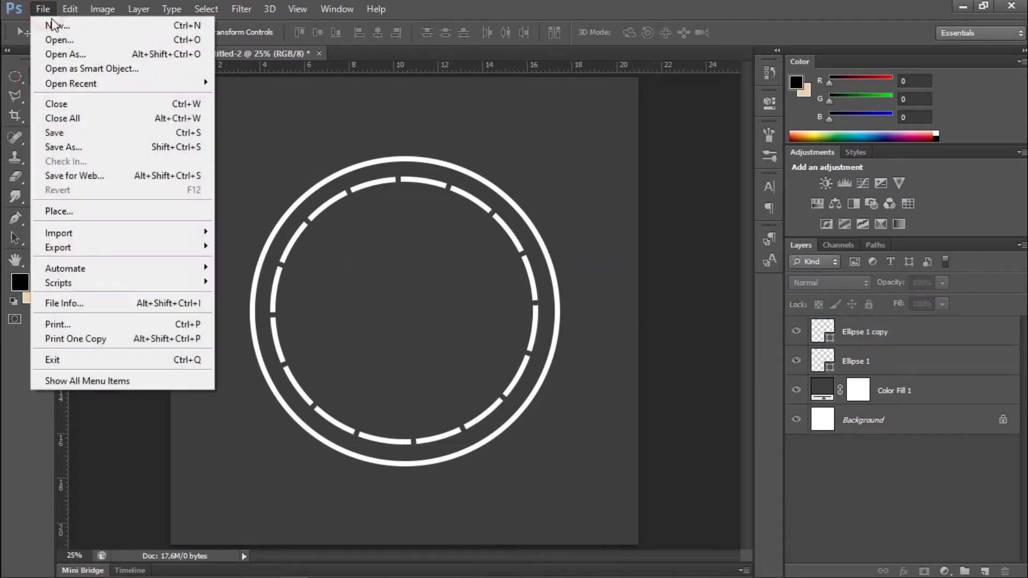
left_click(50, 39)
left_click_drag(716, 151, 728, 281)
left_click(675, 222)
left_click(706, 426)
left_click_drag(335, 231, 406, 292)
left_click(442, 78)
left_click(443, 69)
- Centre the burger icon horizontally and vertically on the canvas, leaving nothing selected
key("ctrl+a")
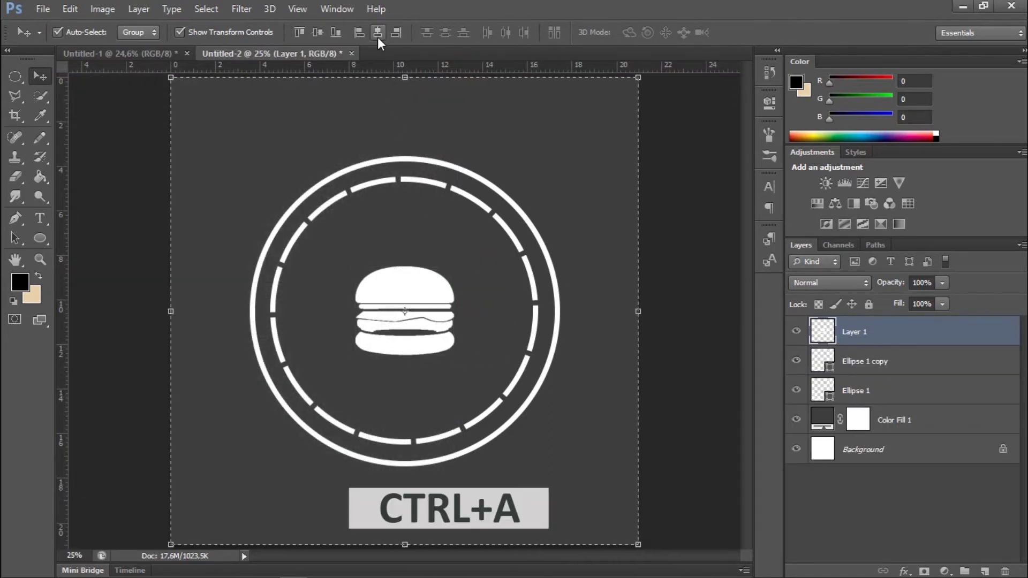
left_click(324, 36)
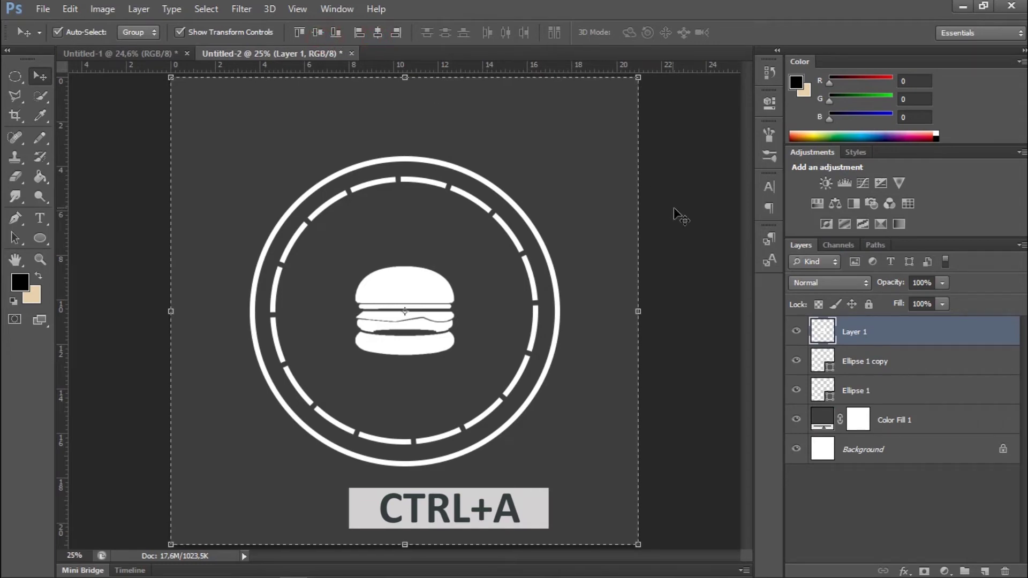
left_click(706, 291)
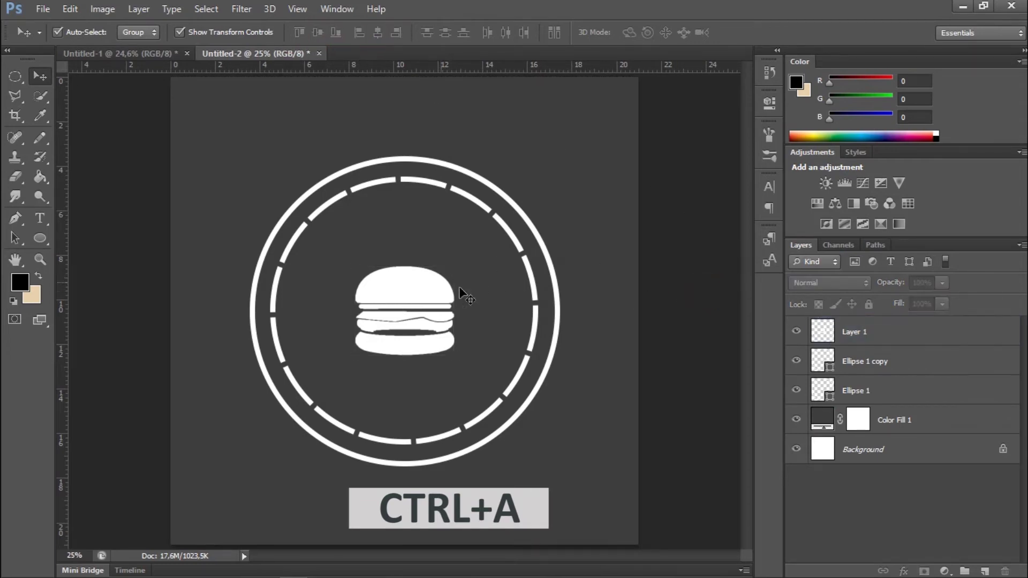
left_click(412, 289)
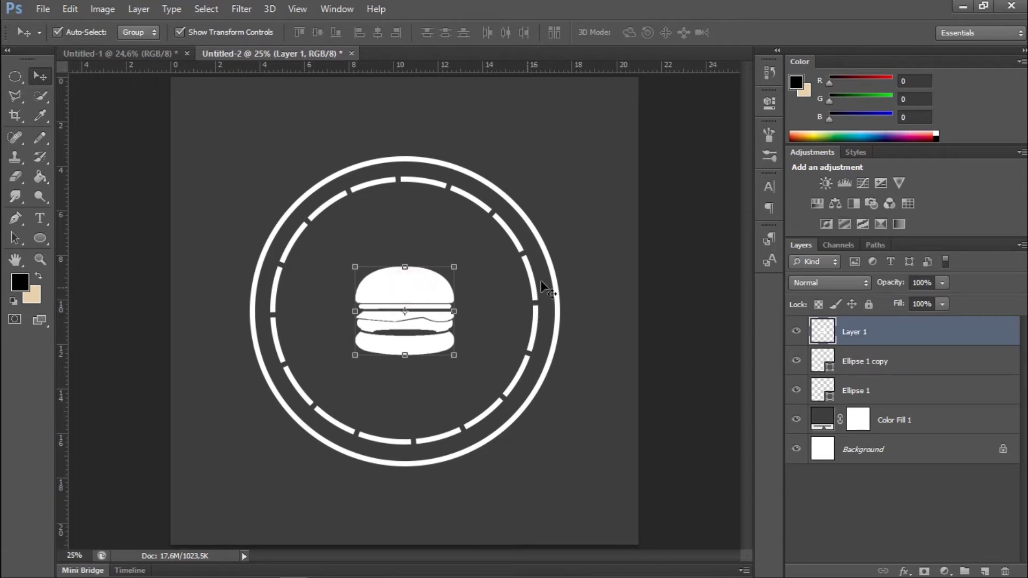
left_click(652, 263)
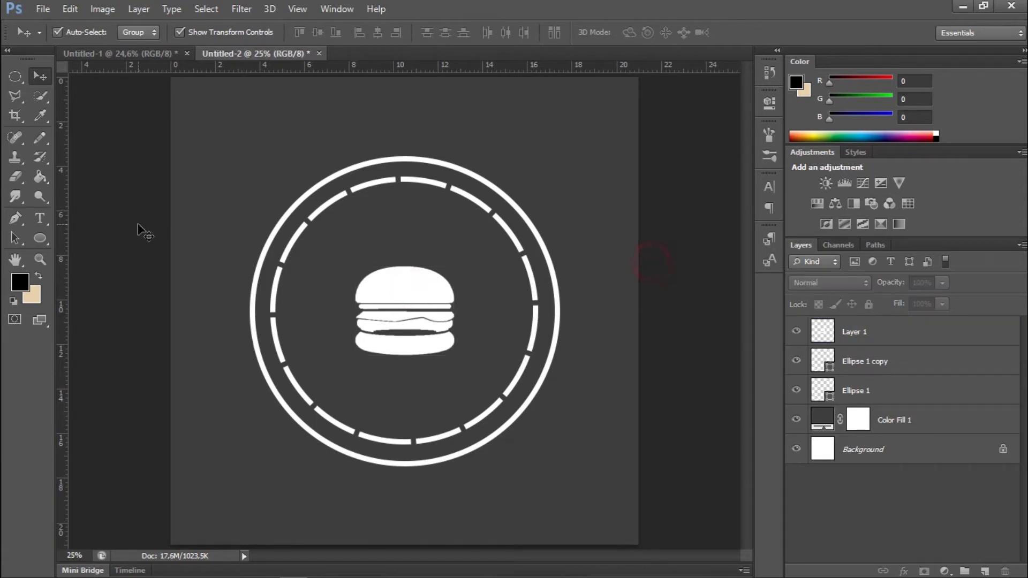
- Duplicate the dashed ring and scale the copy down about its centre so it closely encircles the burger icon
left_click(861, 333)
left_click(874, 356)
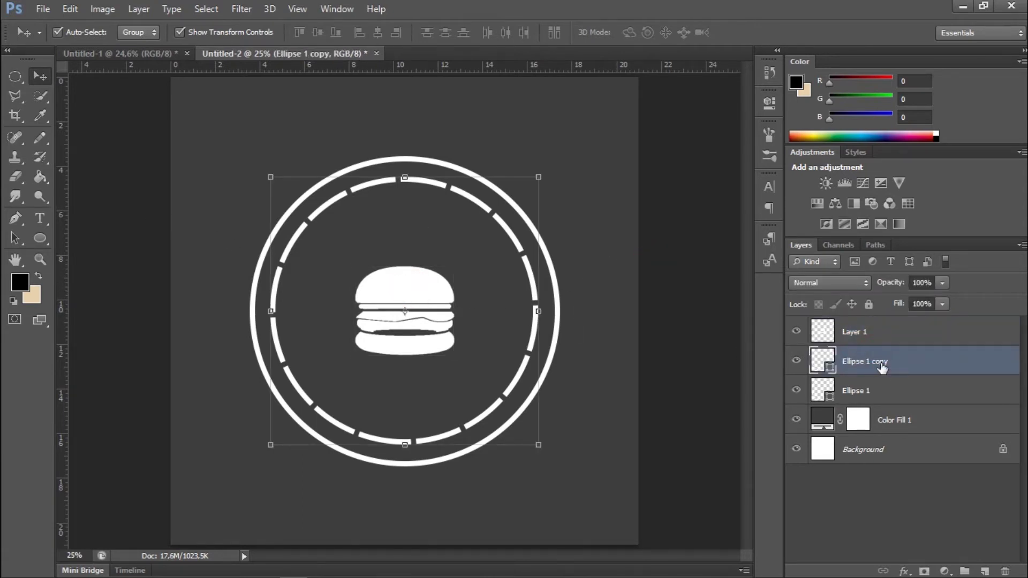
key("ctrl+j")
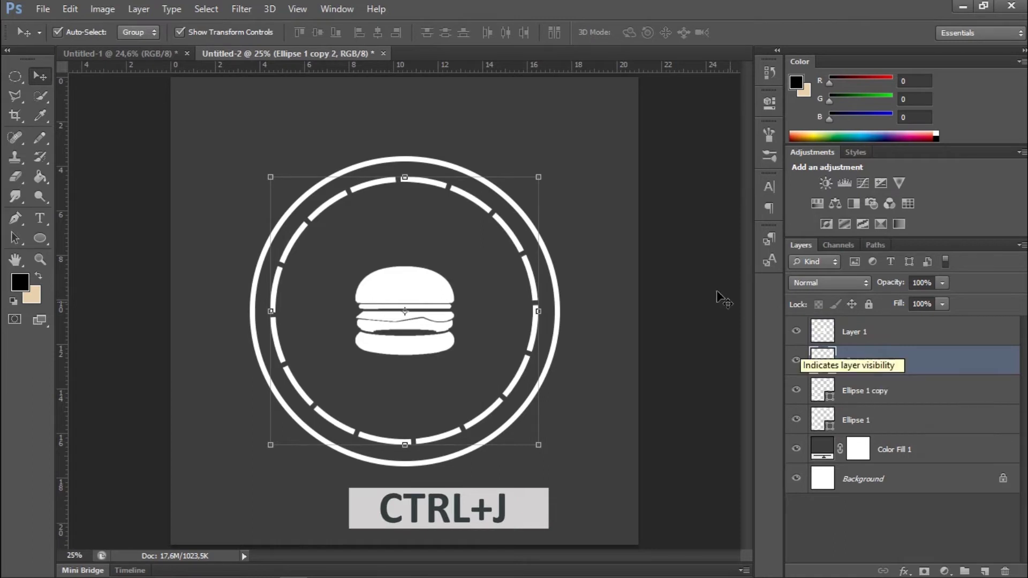
left_click_drag(540, 174, 496, 241)
left_click(759, 33)
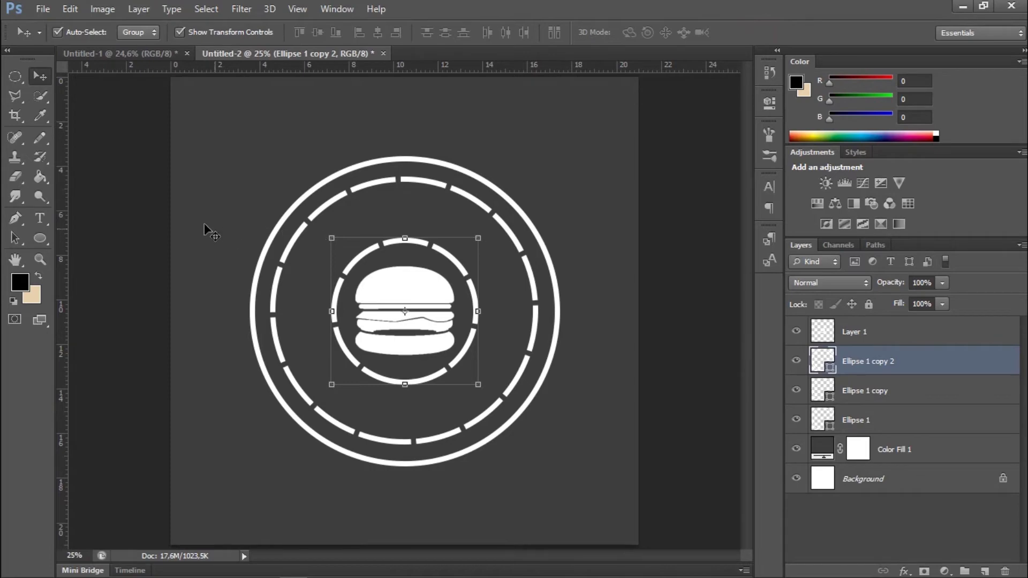
- Add centre-aligned "RUMAH BURGER" text in Jersey M54 along the outside top of the small dashed ring
left_click(39, 218)
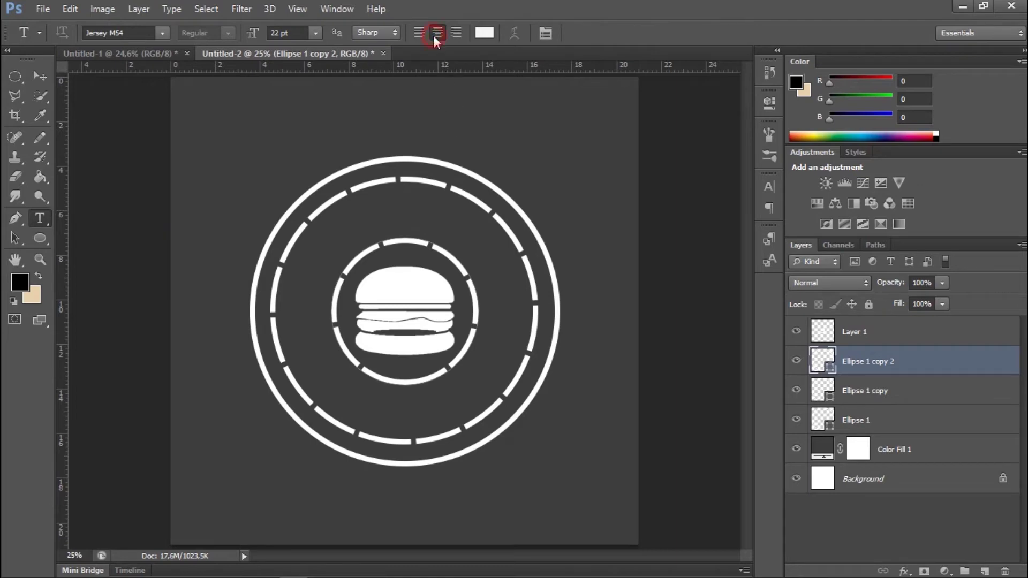
left_click(408, 236)
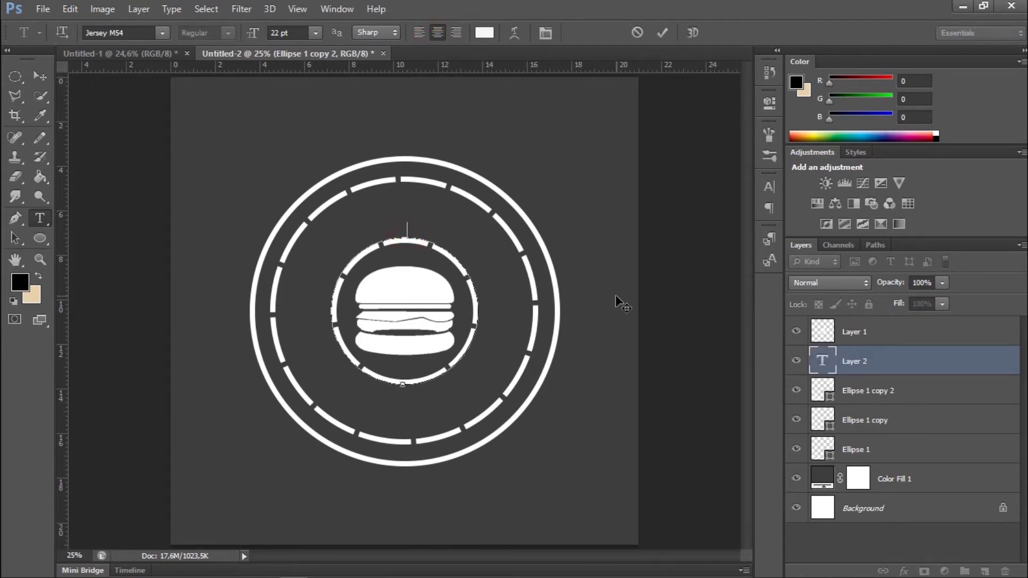
type("RUMAH BURGER")
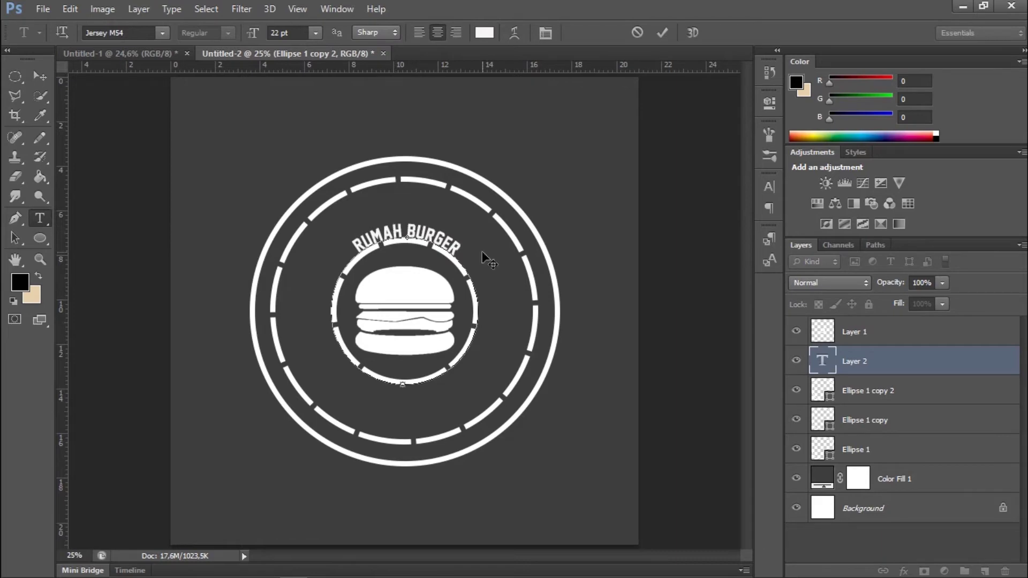
- Set the font size of the curved RUMAH BURGER text to 30 pt
left_click_drag(464, 247, 341, 242)
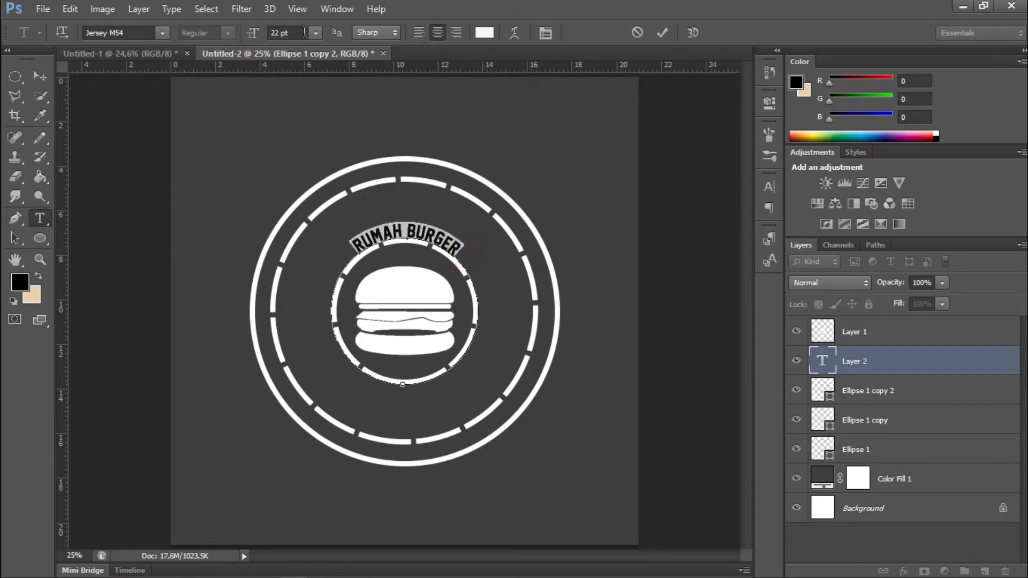
left_click_drag(253, 40, 262, 45)
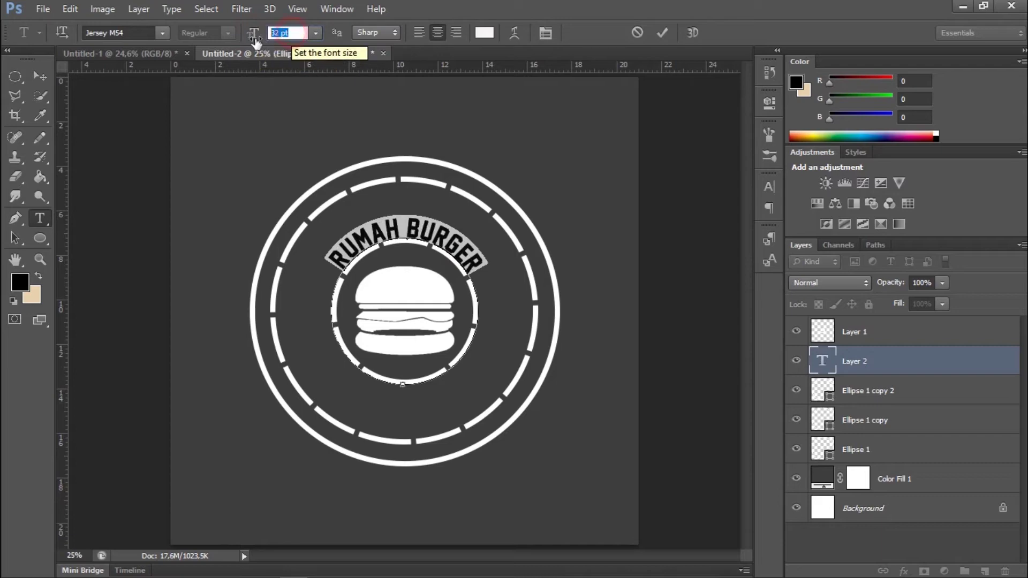
type("30")
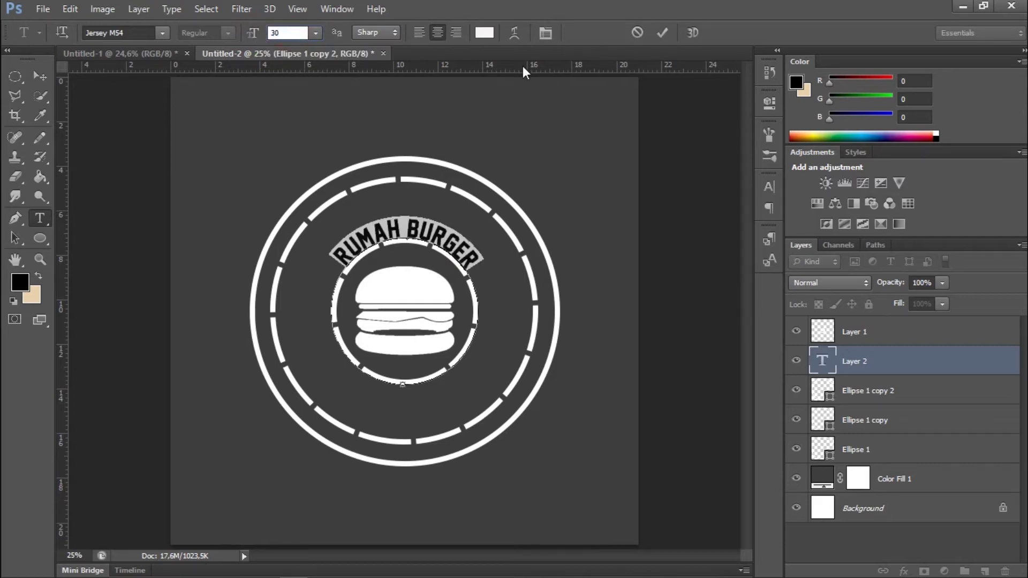
left_click(664, 33)
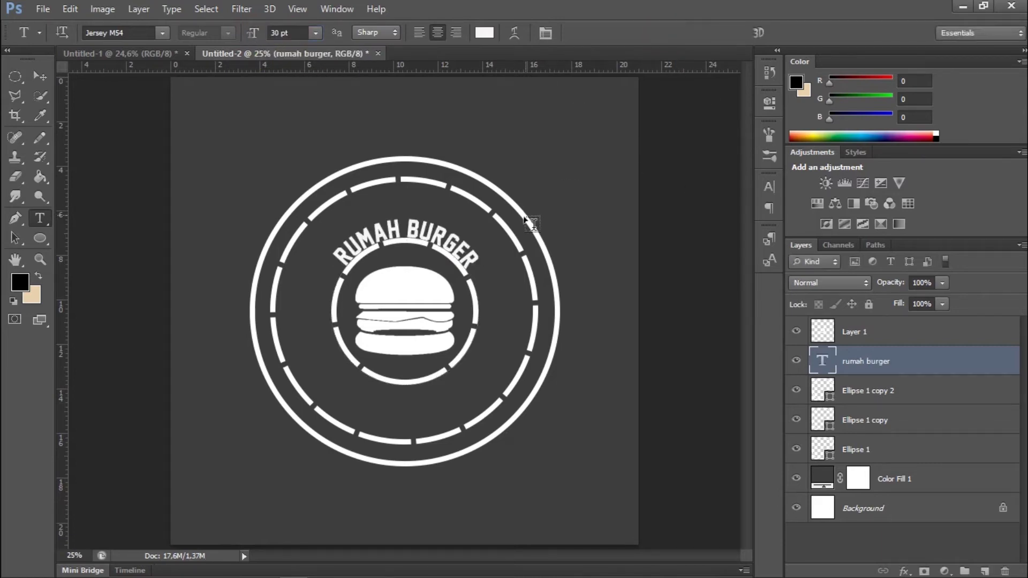
- Set the tracking of the RUMAH BURGER text to 220
left_click_drag(478, 257, 333, 260)
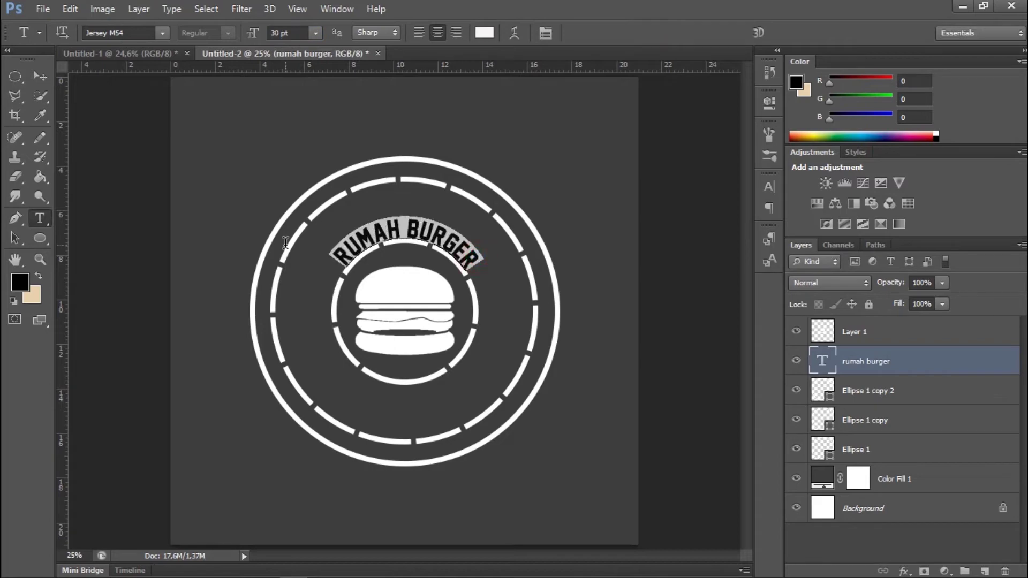
left_click(770, 187)
left_click(729, 236)
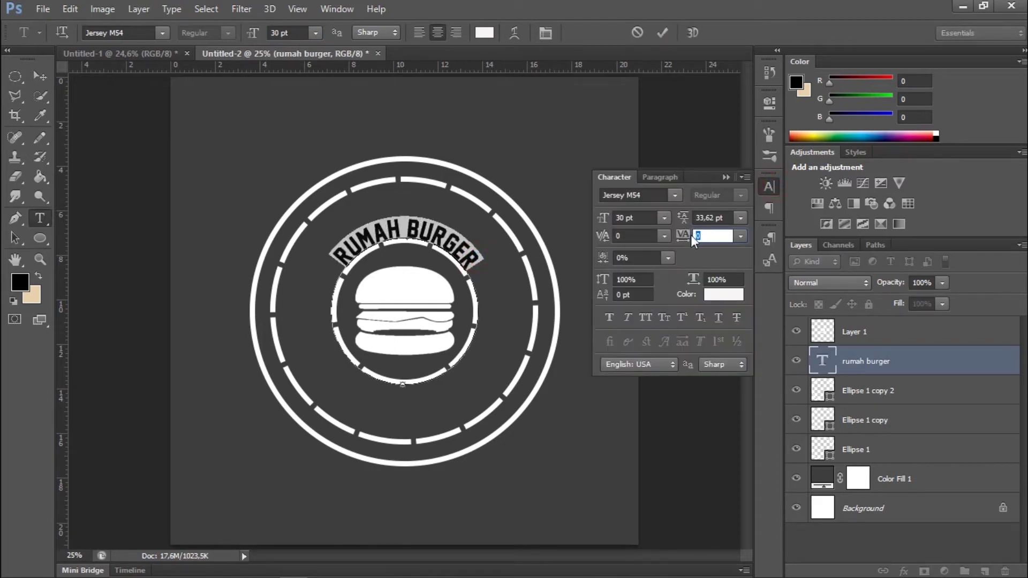
left_click_drag(686, 236, 700, 236)
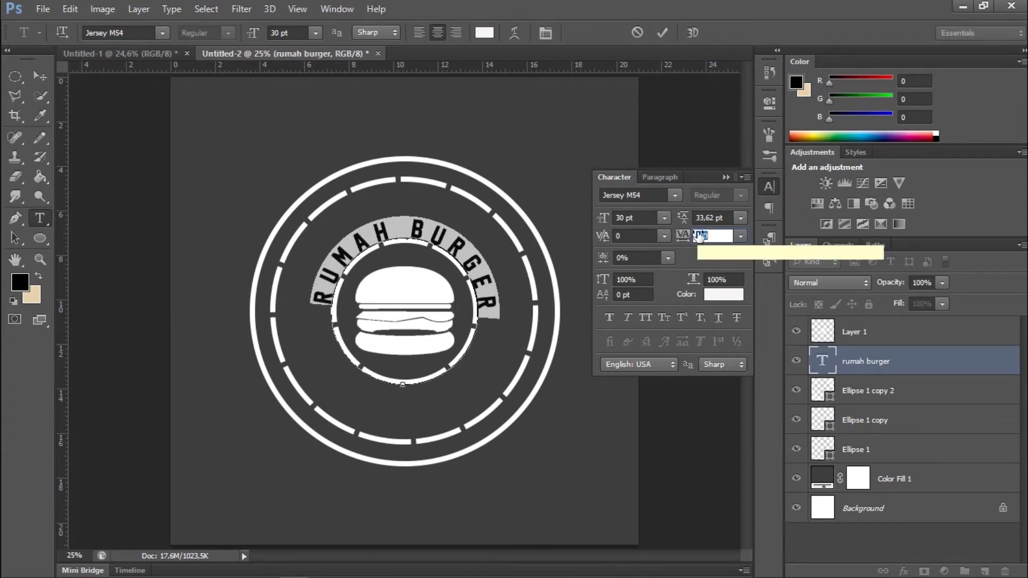
left_click_drag(683, 237, 679, 238)
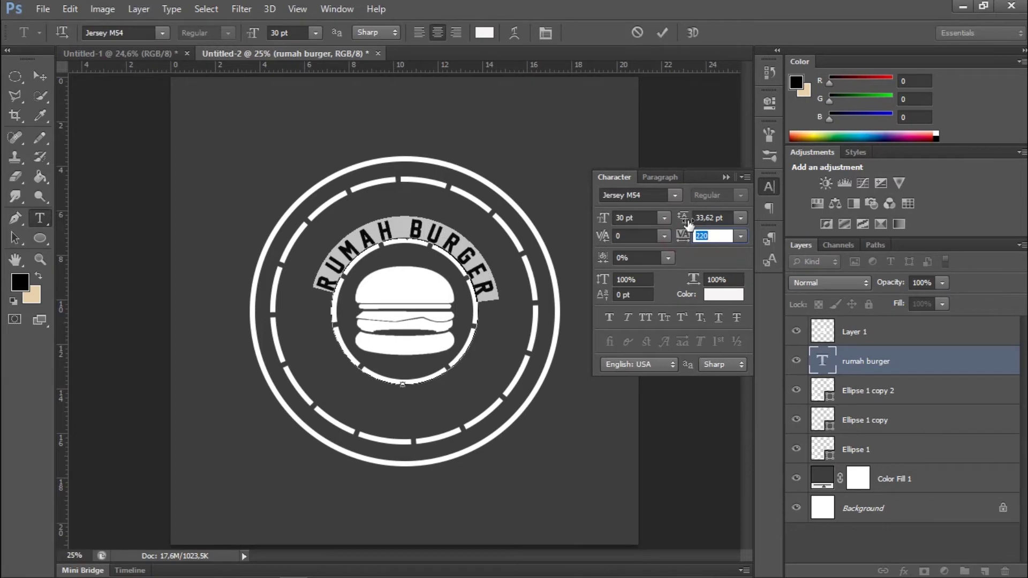
left_click(726, 178)
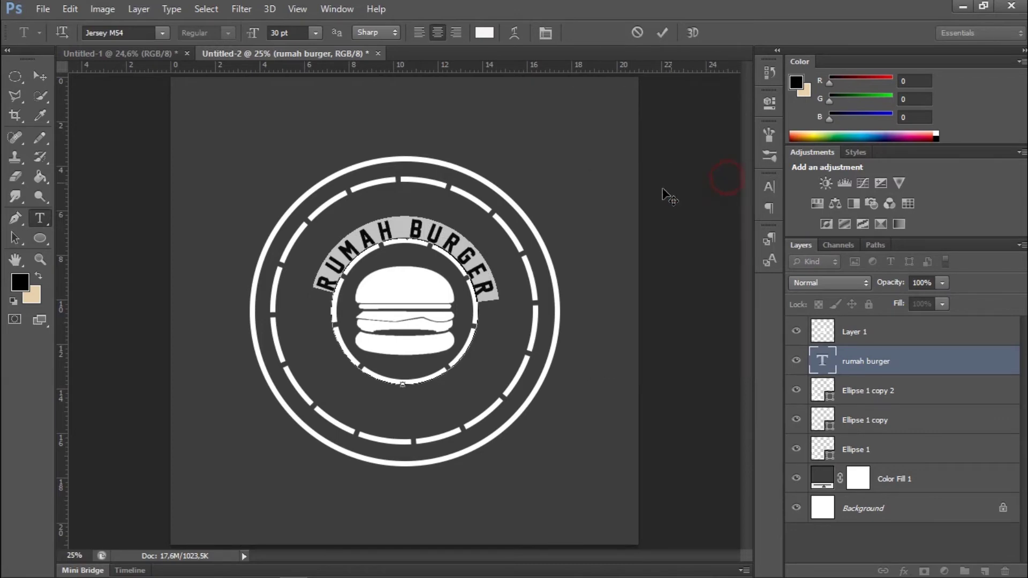
left_click(38, 78)
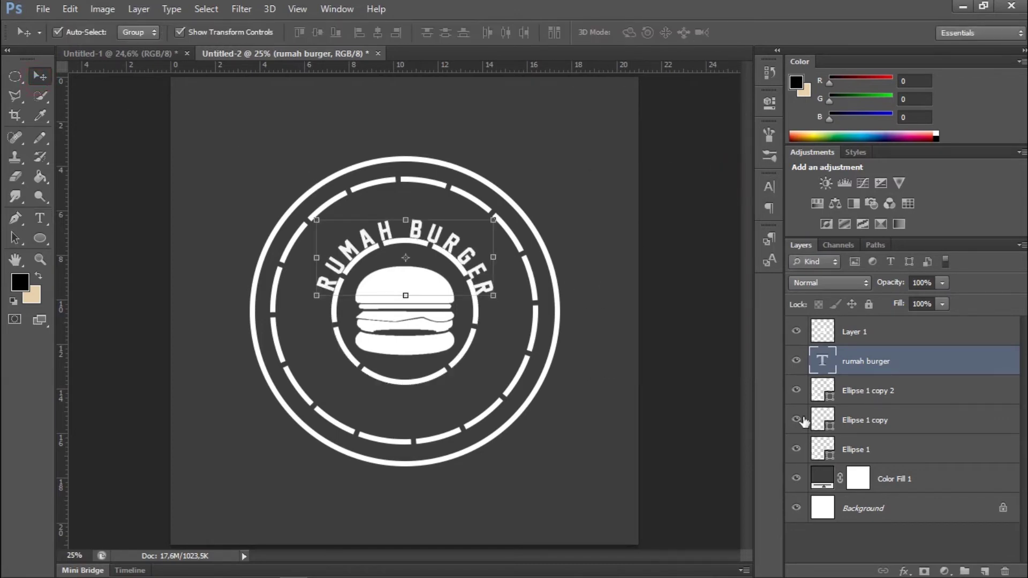
- Flip the small dashed ring vertically and enlarge it about its centre to 152.75%, so it surrounds the curved text
left_click(859, 393)
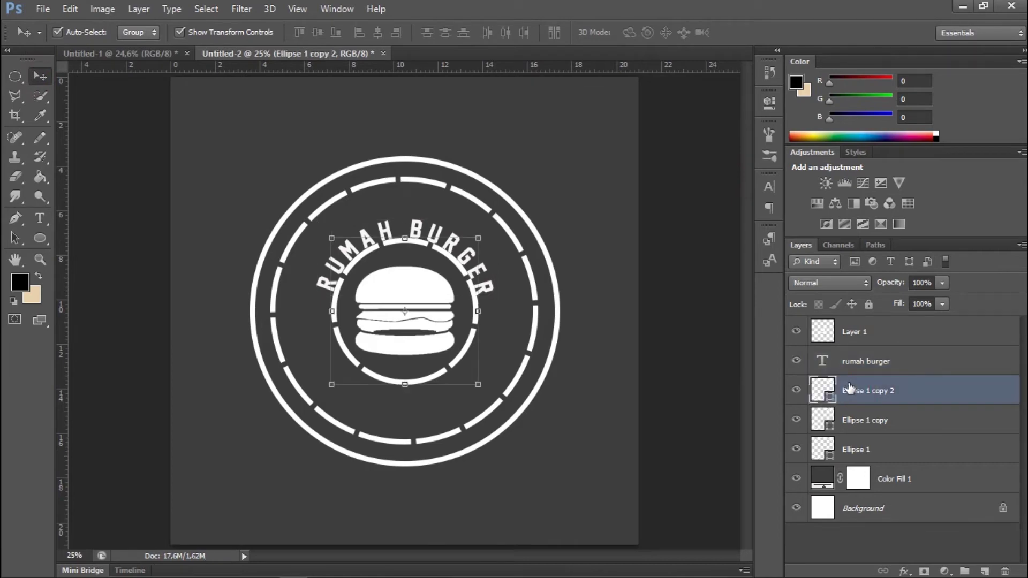
key("ctrl+t")
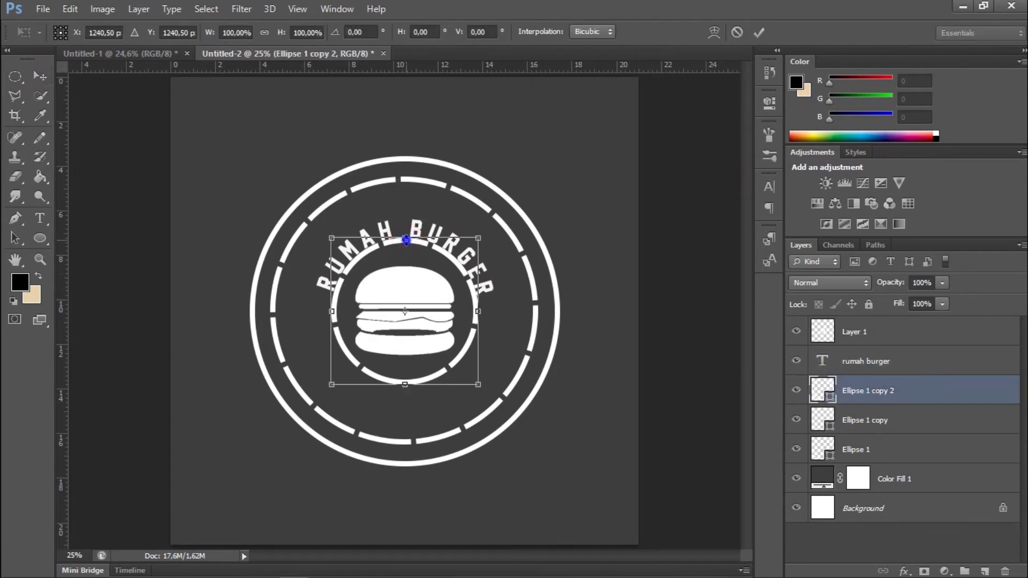
right_click(406, 240)
left_click(456, 482)
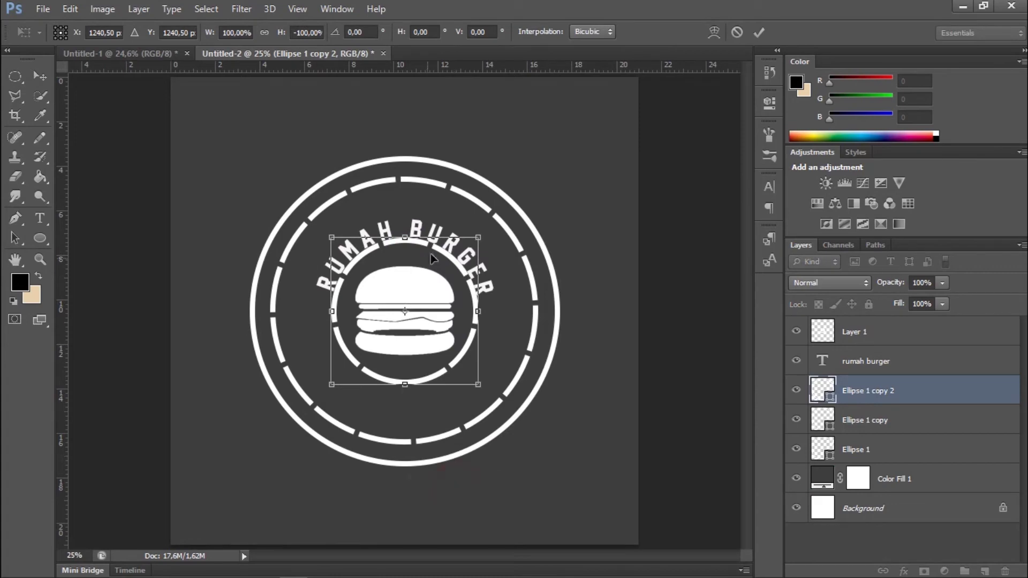
left_click_drag(478, 234, 524, 202)
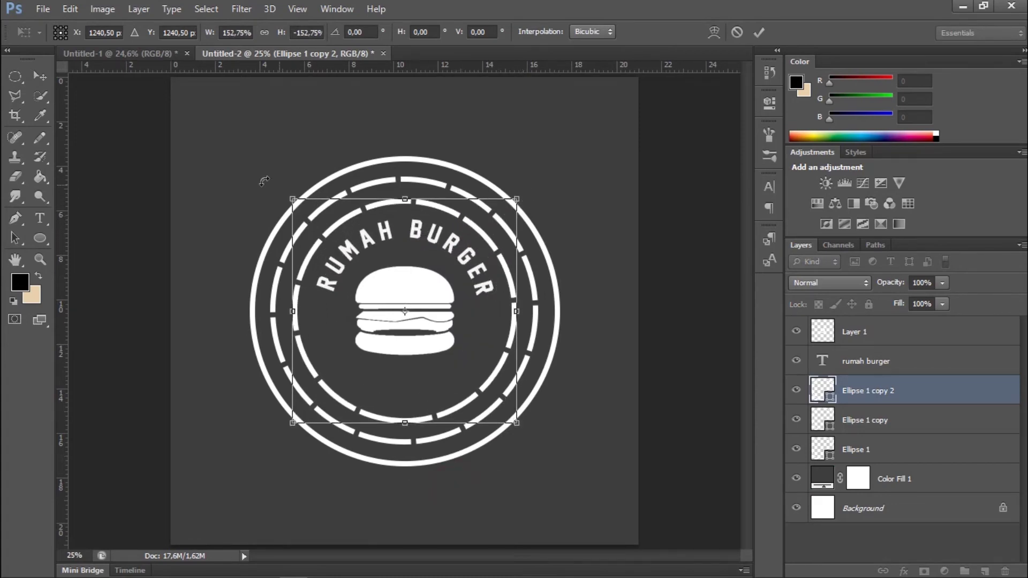
left_click(53, 77)
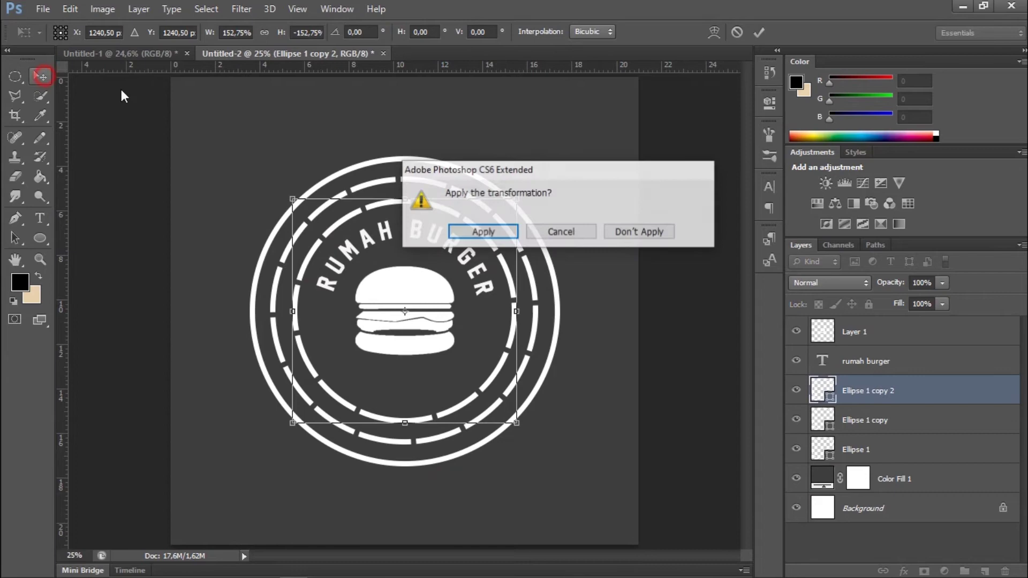
left_click(482, 230)
- Add the text "GOOD BREAKFAST" along the inside bottom of the flipped dashed ring
left_click(39, 218)
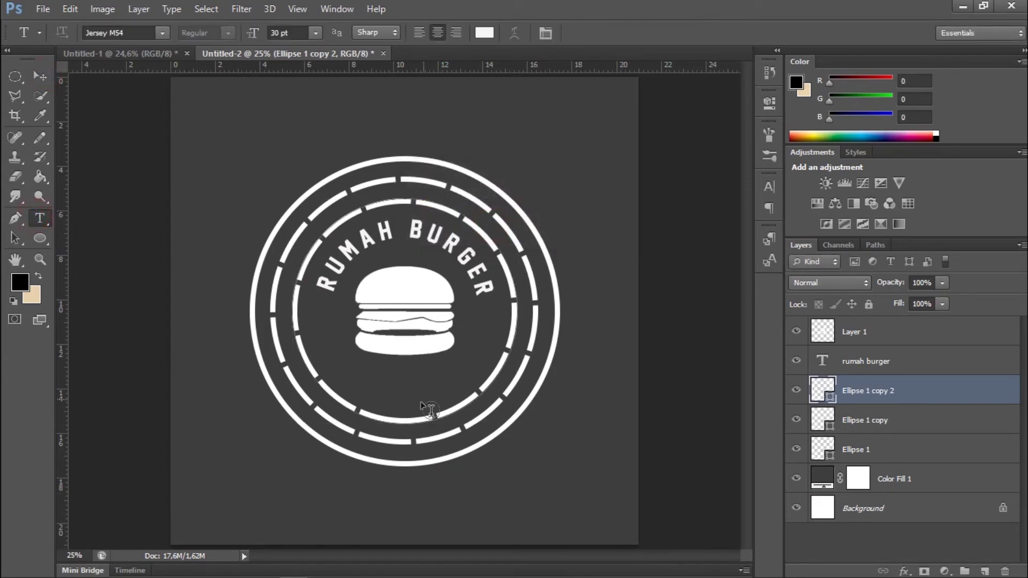
left_click(397, 417)
type("de")
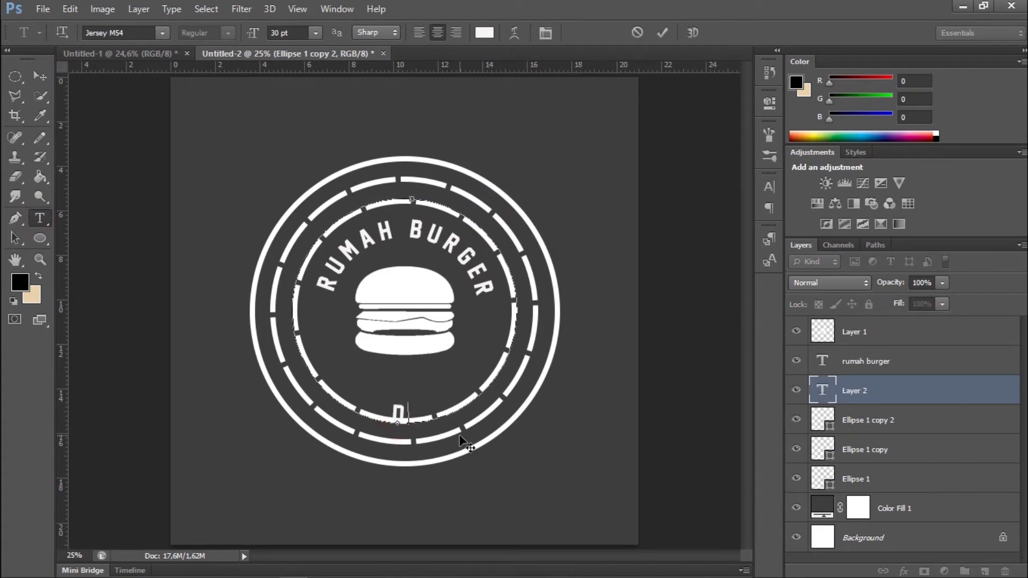
key("BackSpace")
key("BackSpace")
type("good break")
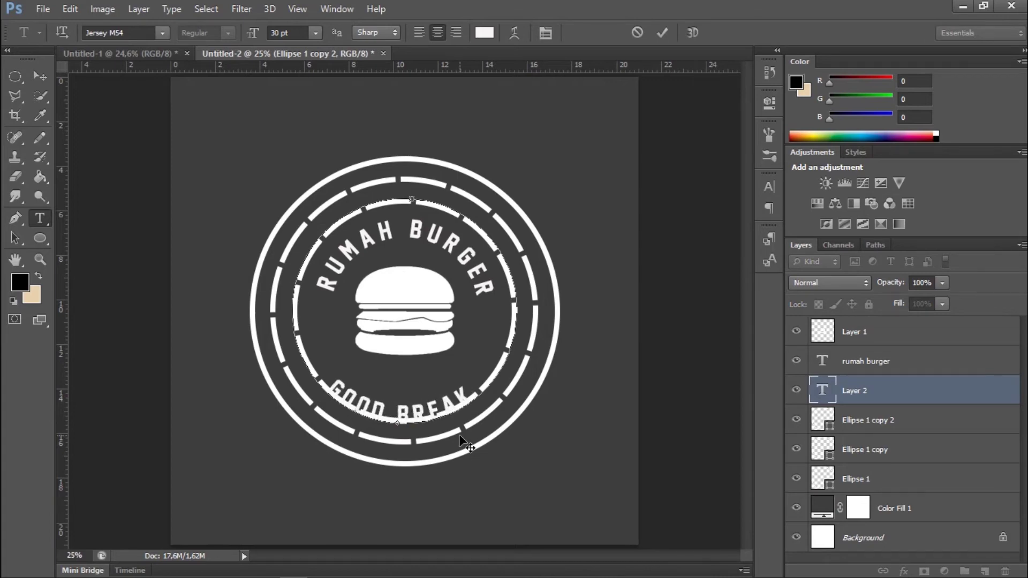
type("fa")
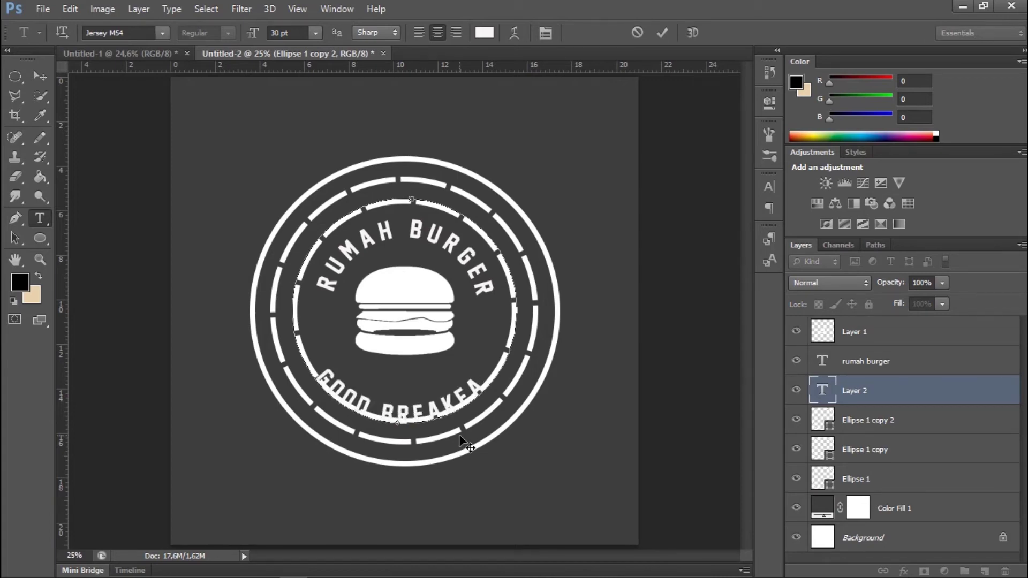
type("st")
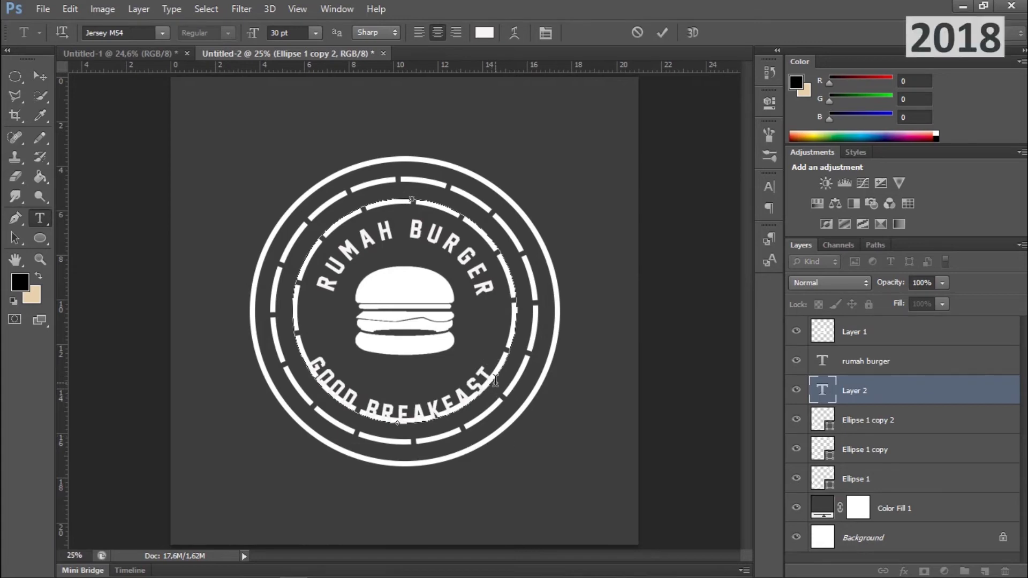
left_click(39, 76)
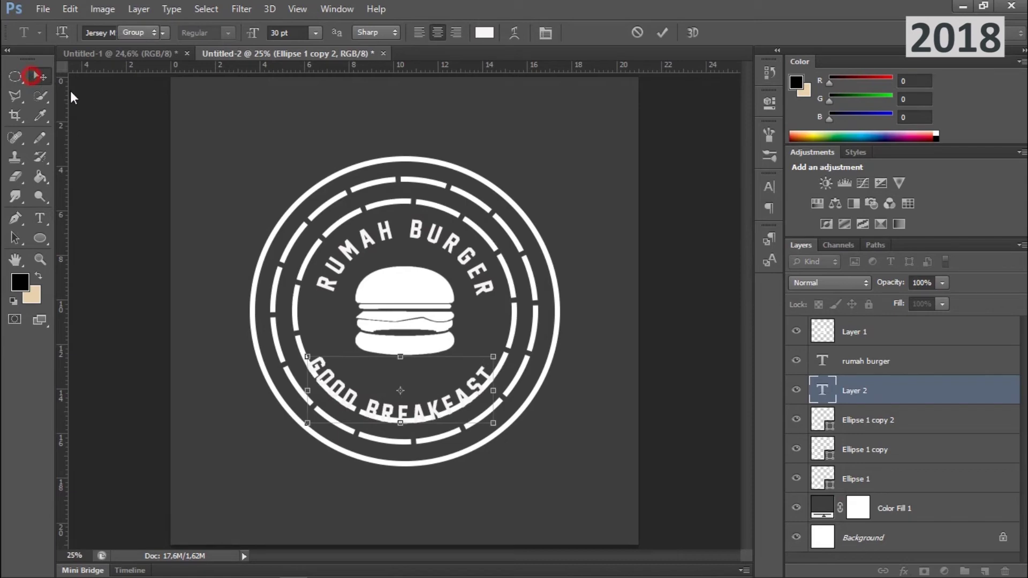
- Hide the duplicated dashed ring that served as the text path, Ellipse 1 copy 2
left_click(795, 420)
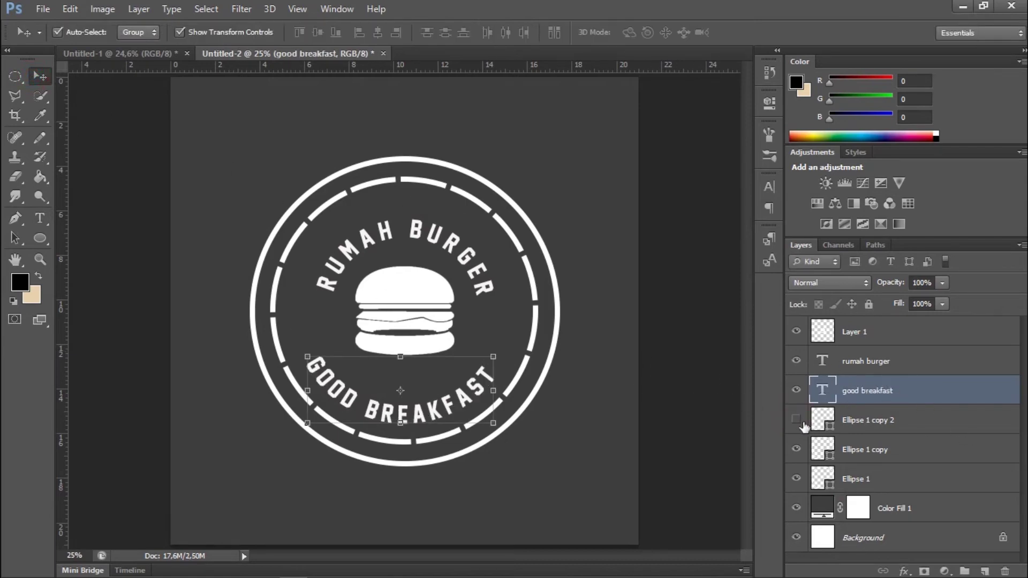
left_click(795, 419)
left_click(860, 431)
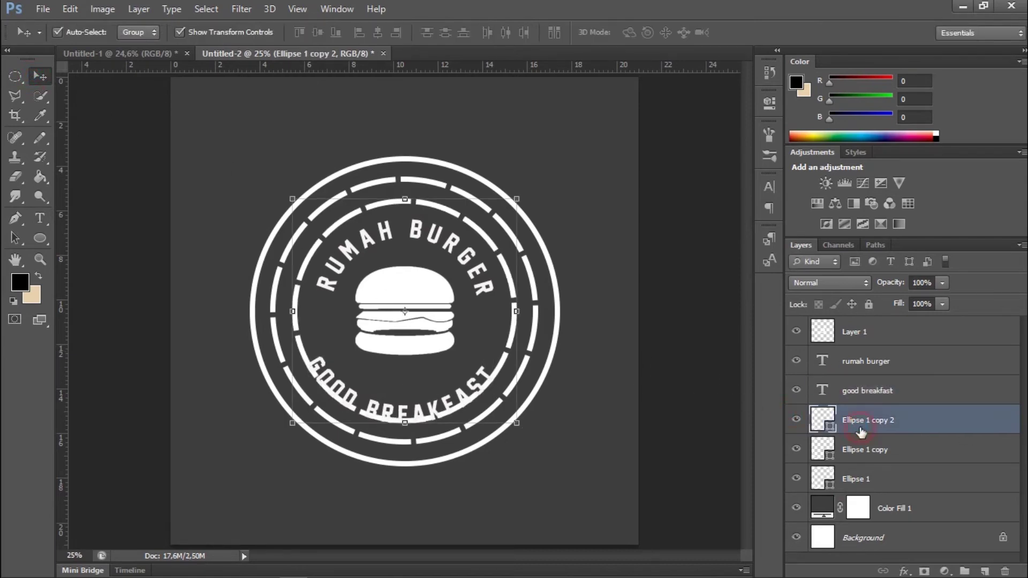
left_click(796, 420)
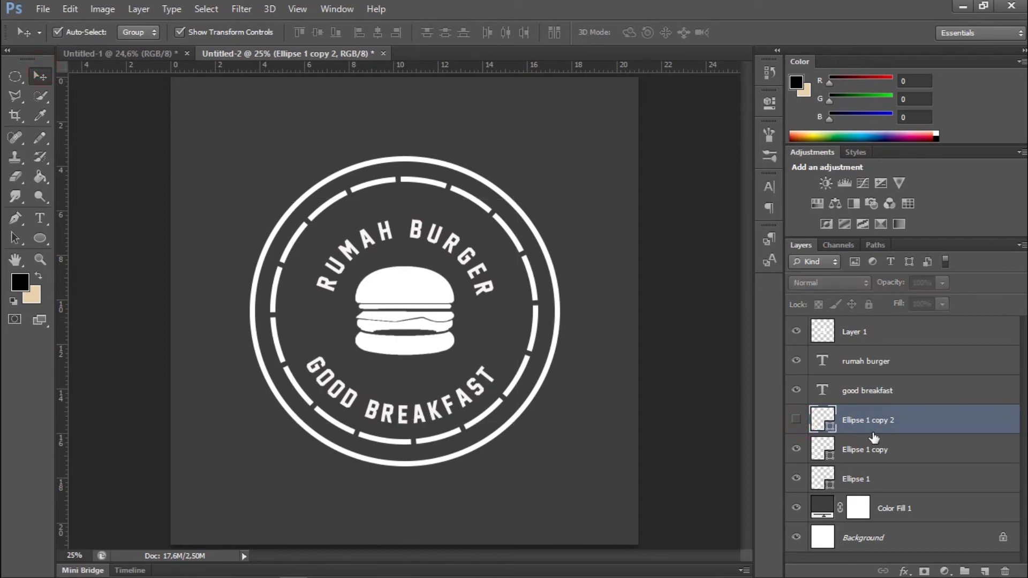
- Nudge the GOOD BREAKFAST text up, away from the dashed ring and closer to the burger icon
left_click(860, 399)
key("shift+Up")
key("shift+Up")
key("shift+Up")
key("shift+Up")
key("shift+Up")
key("shift+Up")
key("shift+Up")
key("shift+Up")
key("shift+Up")
key("shift+Up")
key("shift+Up")
key("shift+Down")
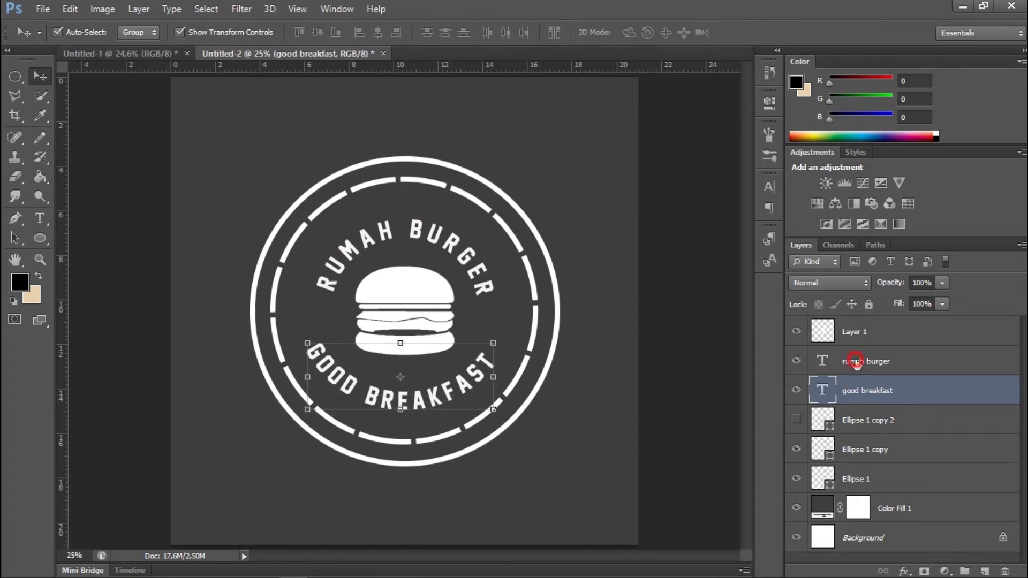
- Nudge the RUMAH BURGER text up towards the dashed ring and leave nothing selected
left_click(855, 361)
key("shift+Up")
key("shift+Up")
key("shift+Up")
left_click(691, 362)
- Nudge the burger icon up to sit between the two curved texts, leaving nothing selected
left_click(415, 316)
key("shift+Up")
key("shift+Up")
key("shift+Up")
key("shift+Up")
key("shift+Up")
key("shift+Up")
key("shift+Up")
key("shift+Up")
key("shift+Up")
left_click(676, 359)
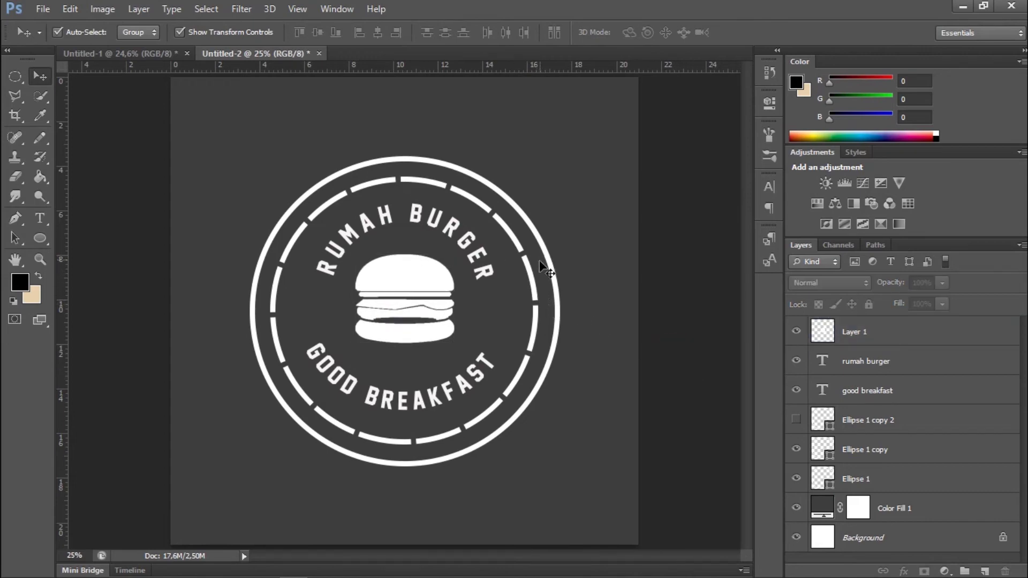
left_click(35, 219)
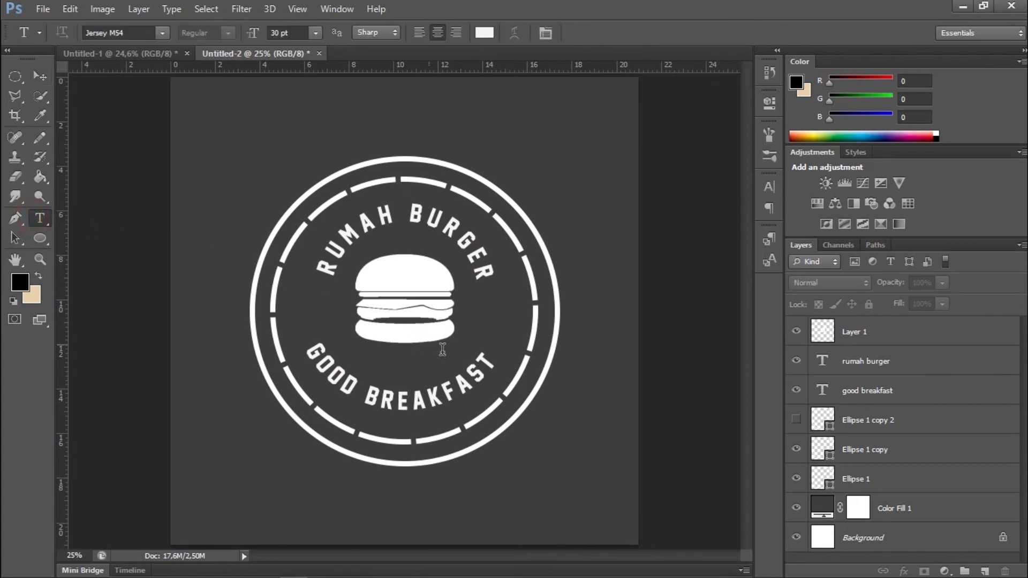
left_click(396, 369)
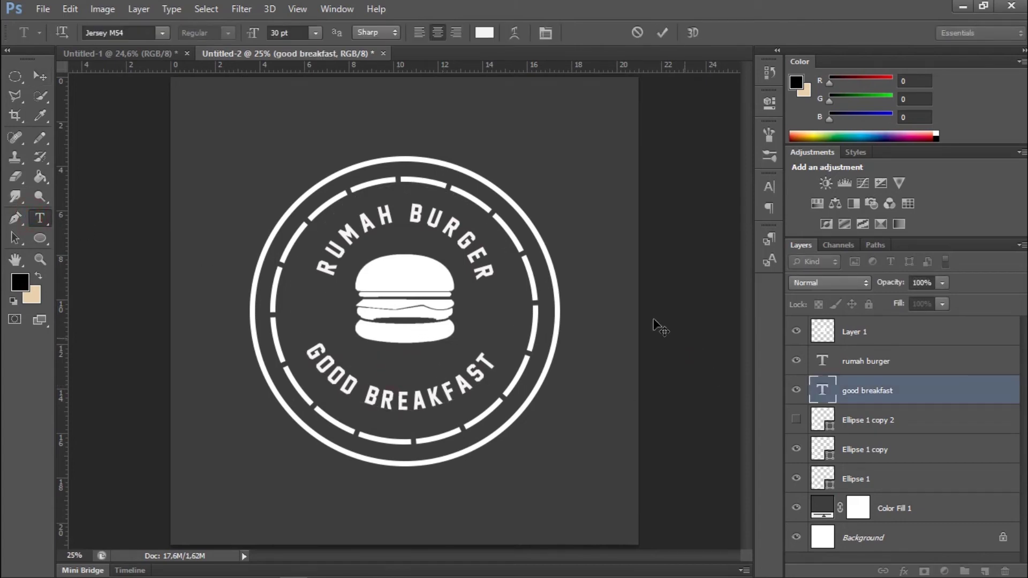
left_click(41, 76)
- Add a new text reading EST 1987 in the empty canvas area at the badge's upper left
left_click(39, 219)
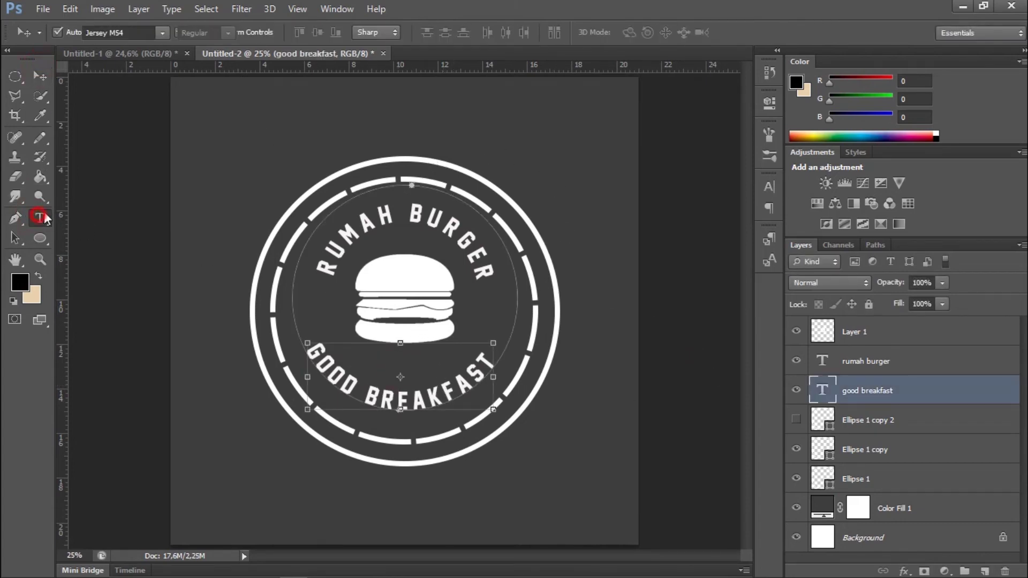
left_click(221, 162)
type("E.S")
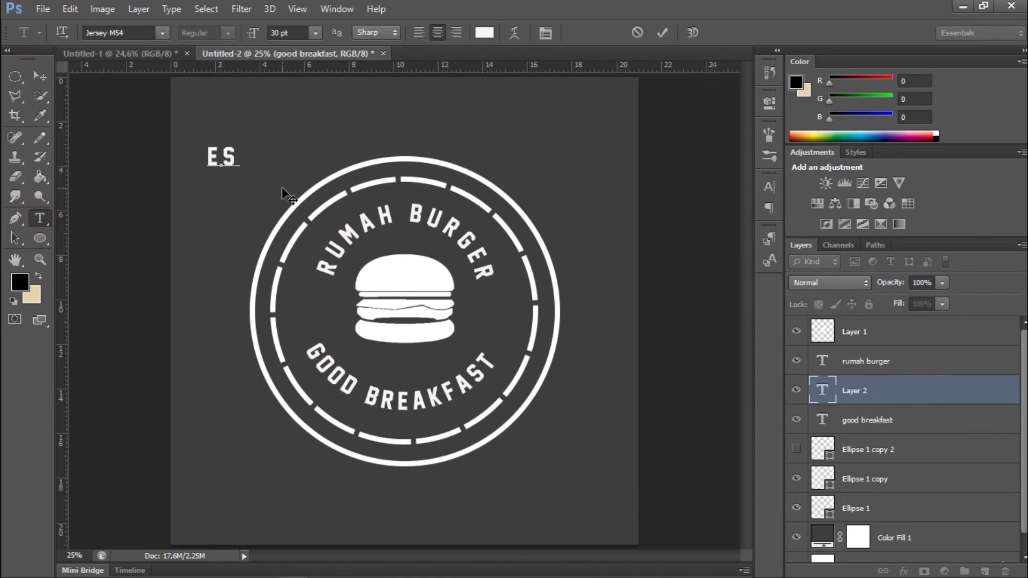
type("T 1")
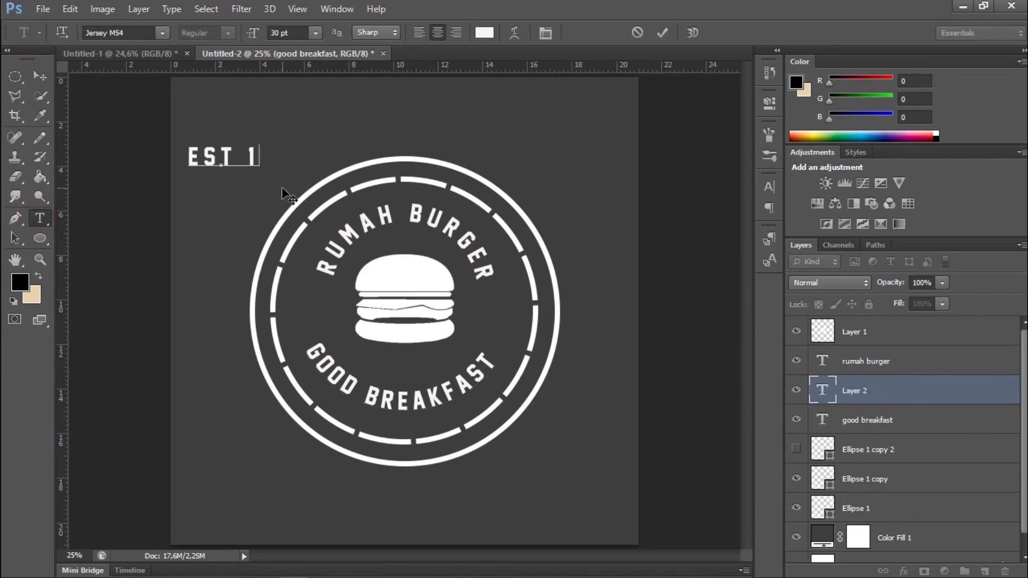
type("987")
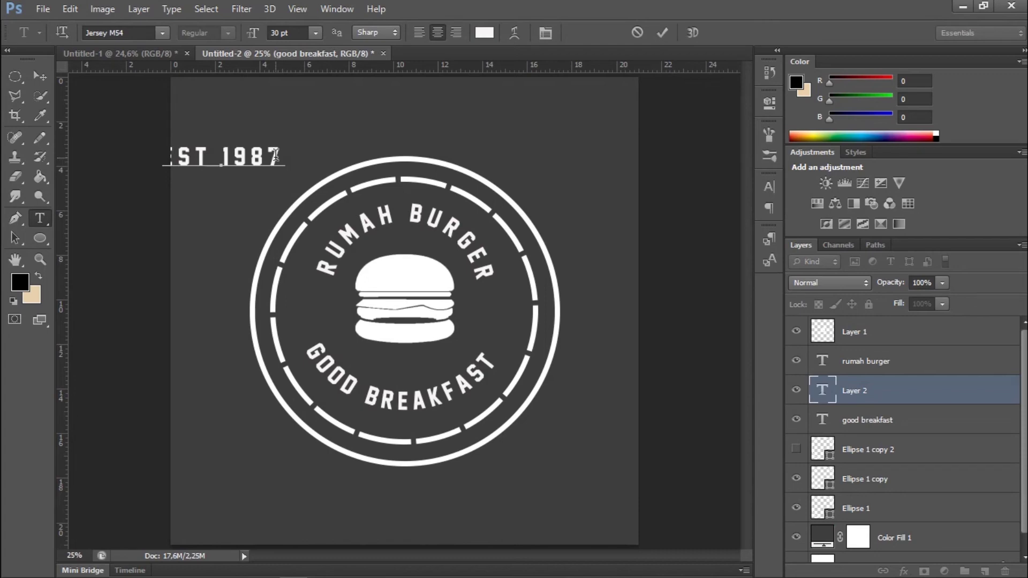
- Set the EST 1987 text to 20 pt with a tracking of 40
left_click_drag(269, 156, 147, 155)
left_click_drag(283, 160, 126, 130)
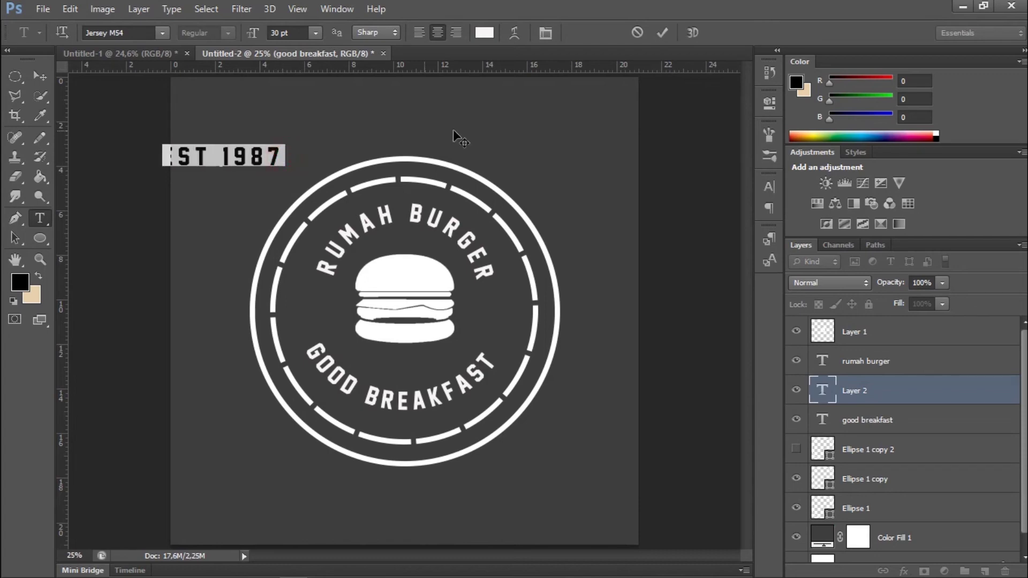
left_click_drag(256, 39, 249, 39)
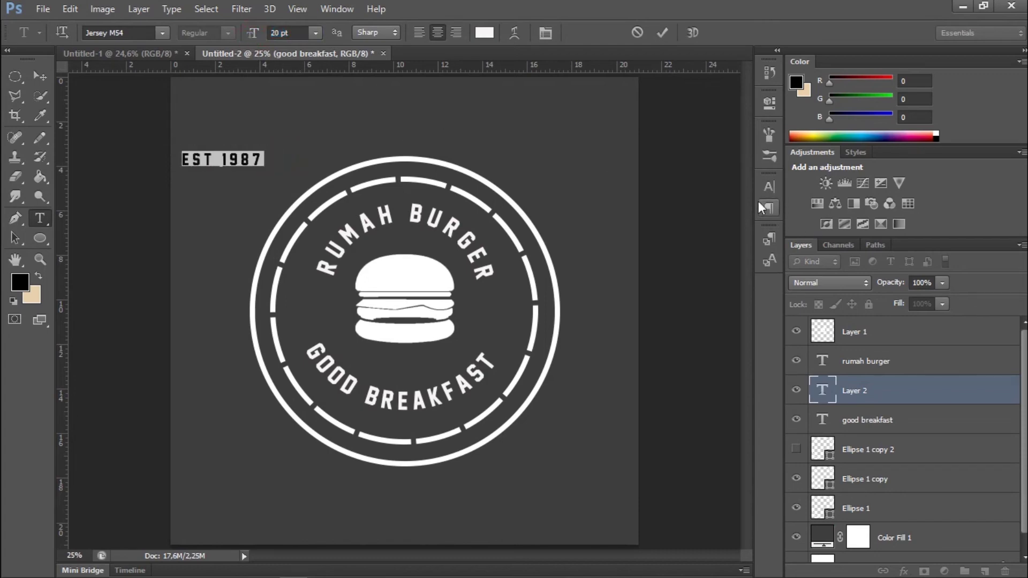
left_click(762, 186)
left_click_drag(691, 237, 675, 242)
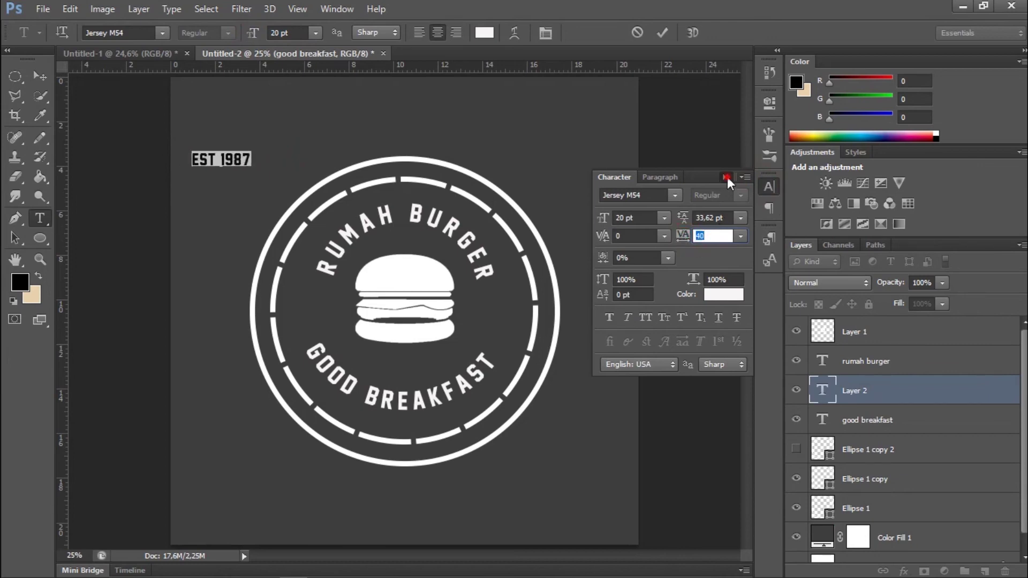
left_click(727, 177)
- Move the EST 1987 text between the burger icon and GOOD BREAKFAST, centre it horizontally on the canvas and leave nothing selected
left_click(43, 77)
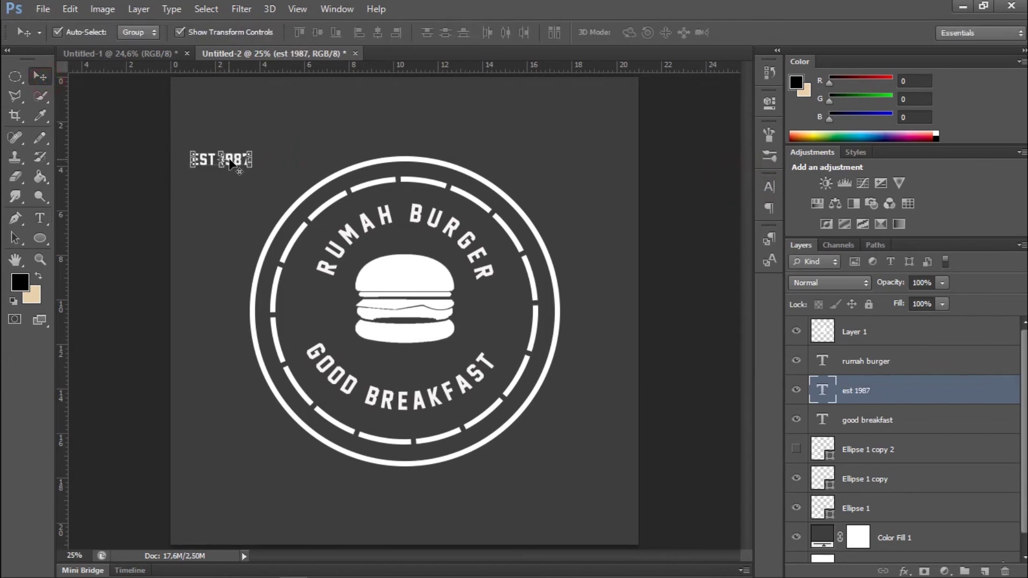
left_click_drag(234, 161, 418, 365)
key("ctrl+a")
left_click(377, 32)
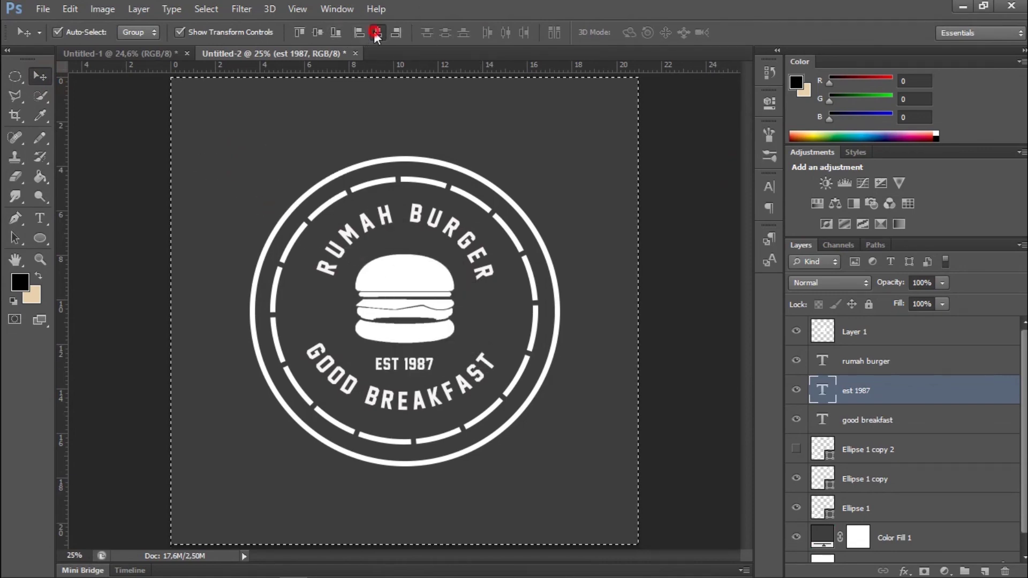
key("ctrl+d")
left_click(671, 282)
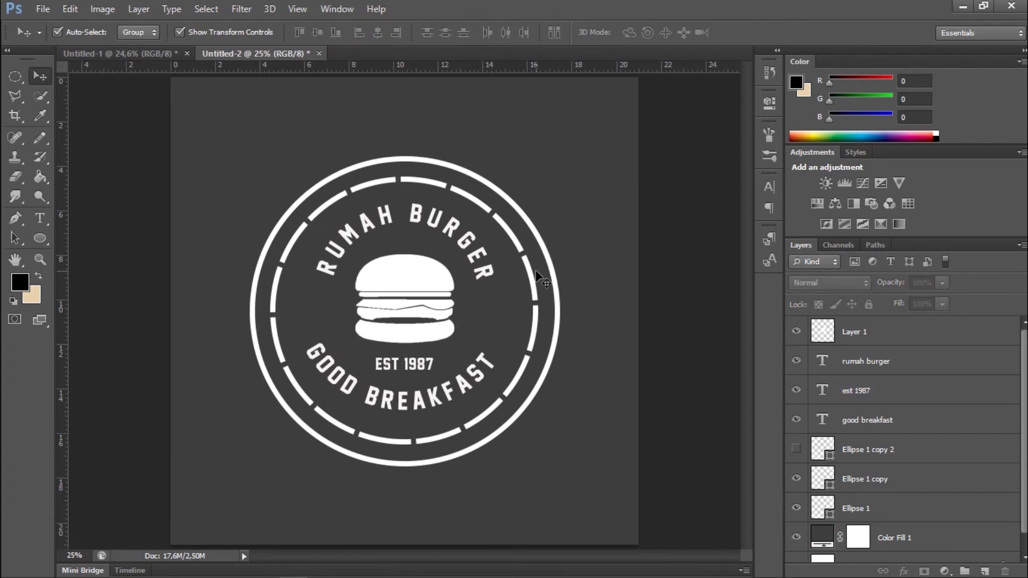
- Scale the dashed ring down around its centre so it sits closer to the curved texts
left_click(530, 271)
left_click_drag(537, 175, 532, 192)
left_click(759, 32)
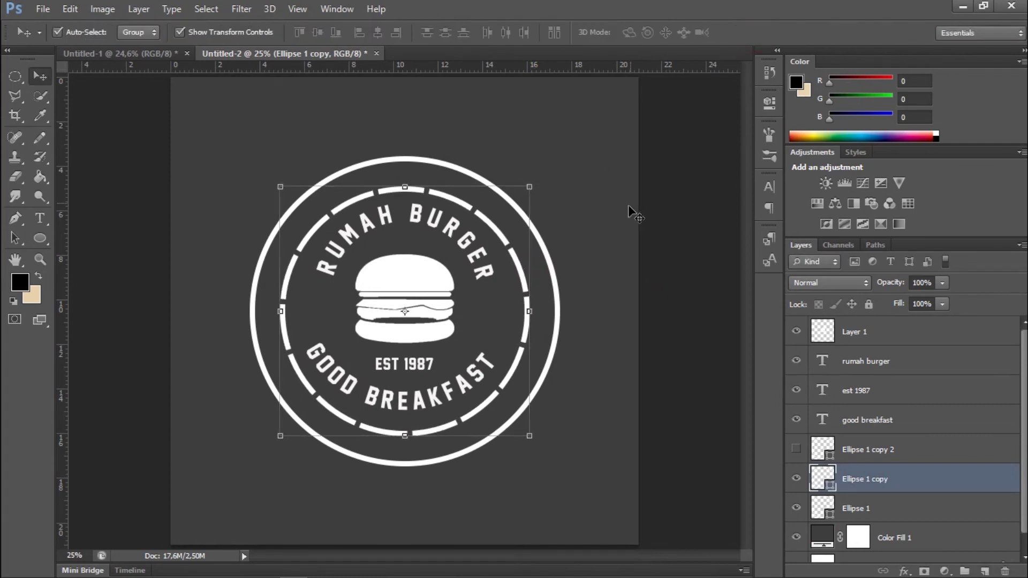
- Scale the solid outer ring to about 87% around its centre so it closely surrounds the dashed ring
left_click(554, 279)
left_click_drag(563, 159, 548, 185)
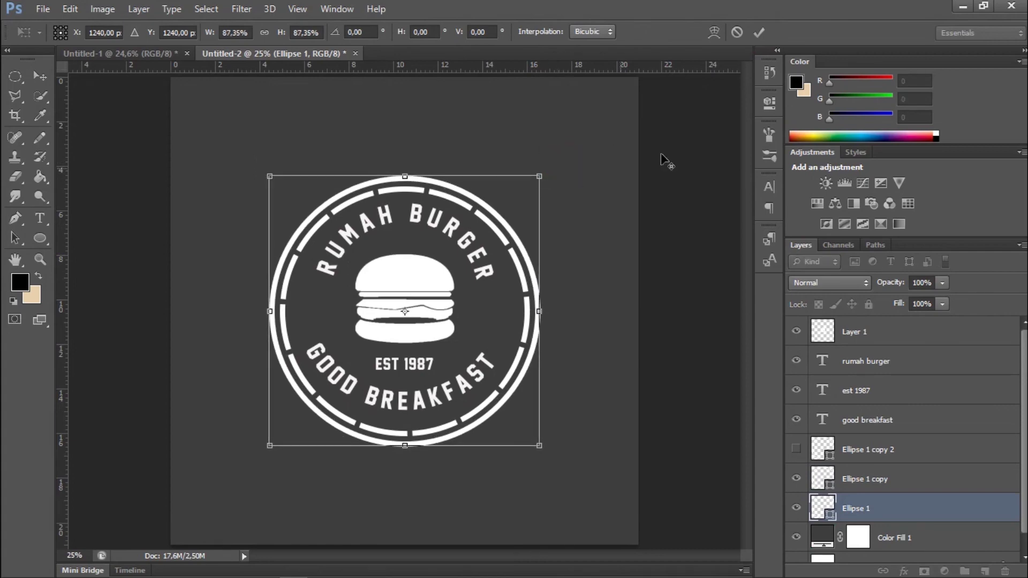
left_click(759, 32)
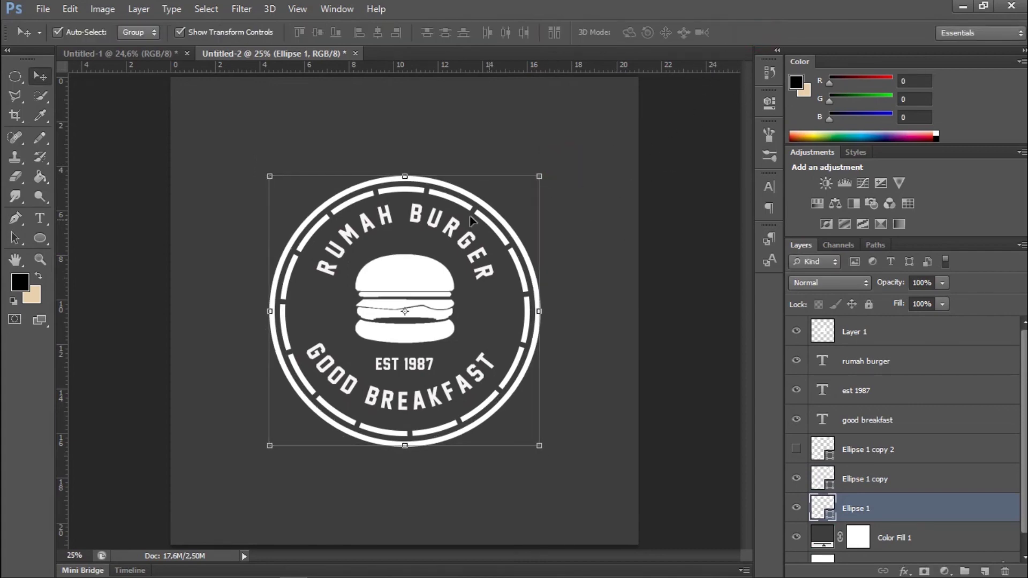
- Nudge the RUMAH BURGER text down, away from the dashed ring, and leave nothing selected
left_click(445, 226)
key("shift+Down")
key("shift+Down")
key("shift+Down")
key("shift+Down")
key("shift+Down")
key("shift+Down")
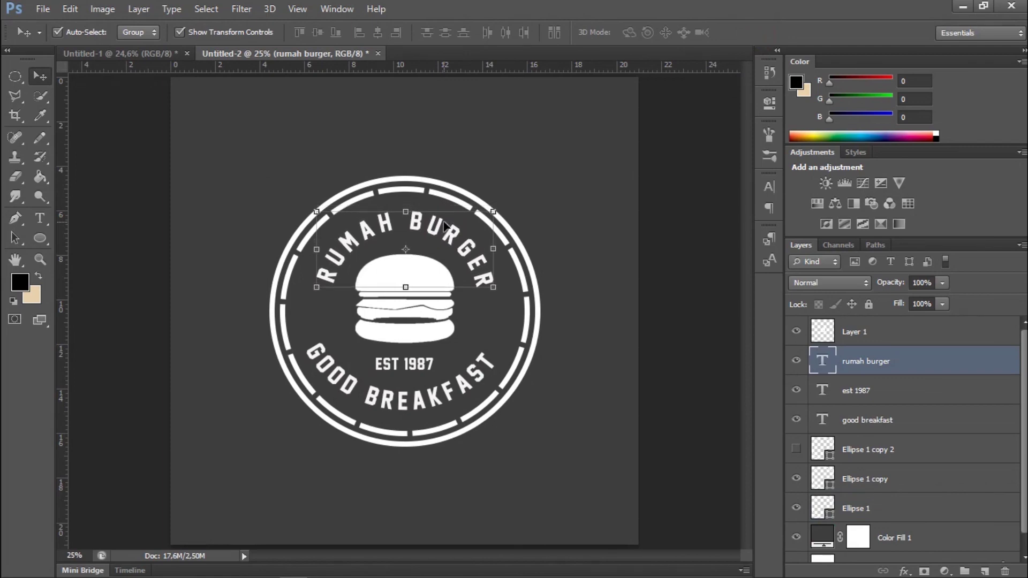
left_click(699, 281)
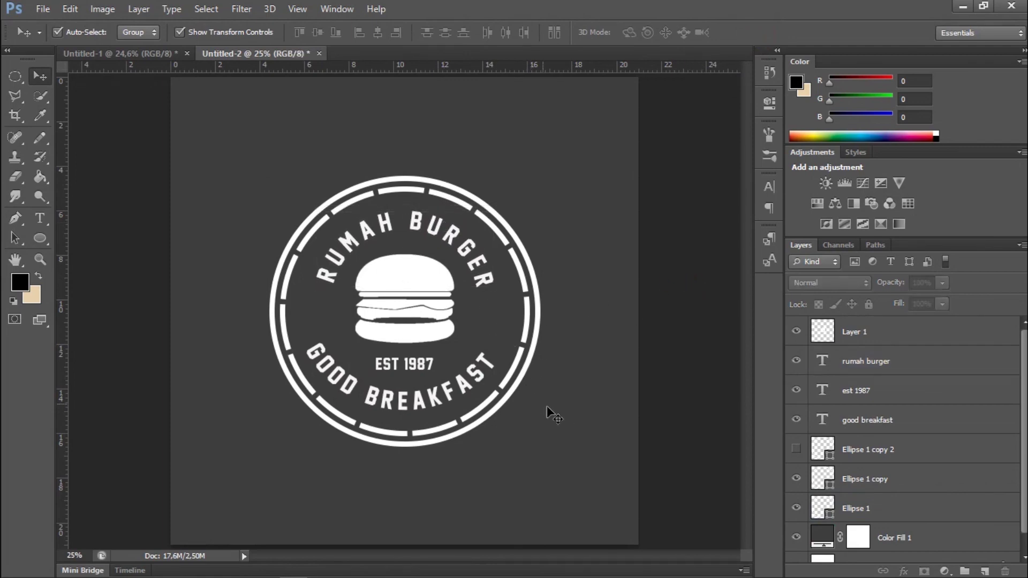
- Compare the badge with the one in Untitled-1, scale the dashed ring to about 97% around its centre and leave nothing selected
left_click(159, 53)
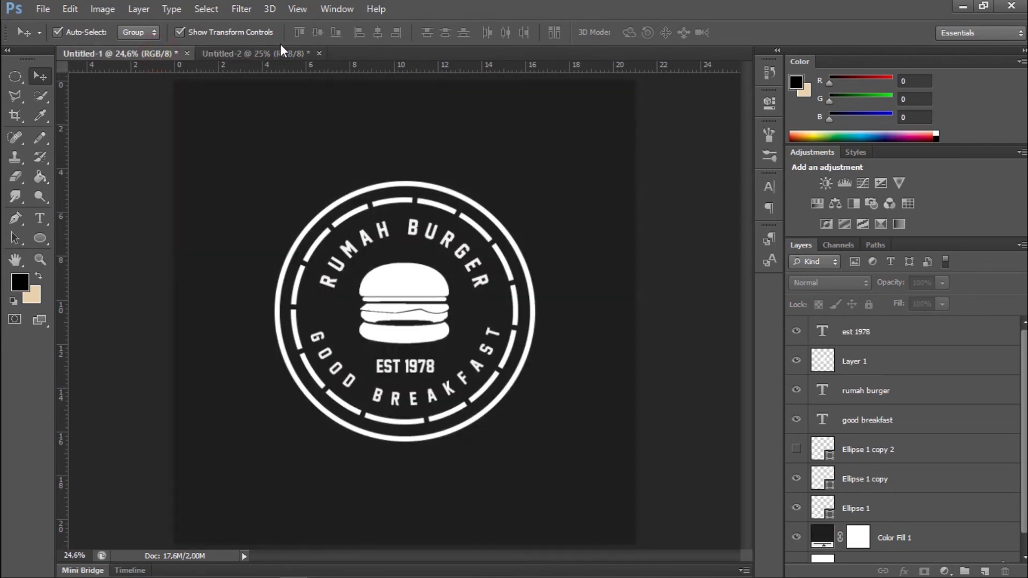
left_click(263, 51)
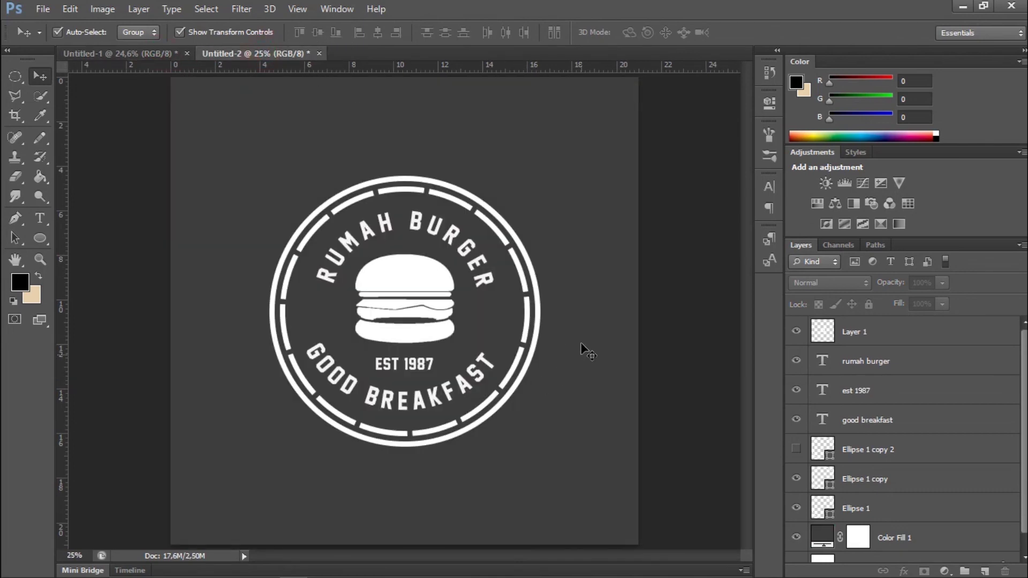
left_click(131, 52)
left_click(267, 56)
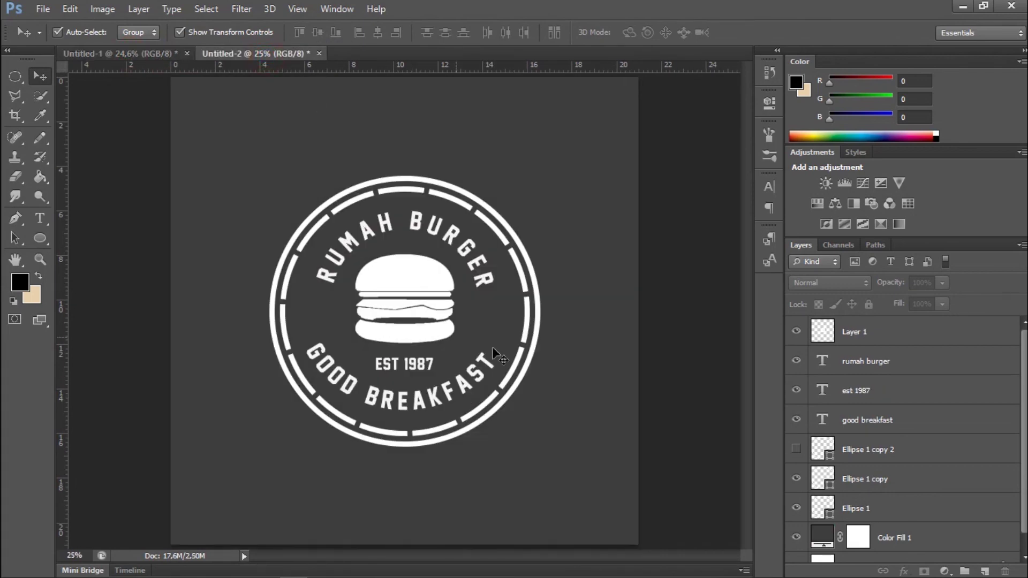
left_click(497, 234)
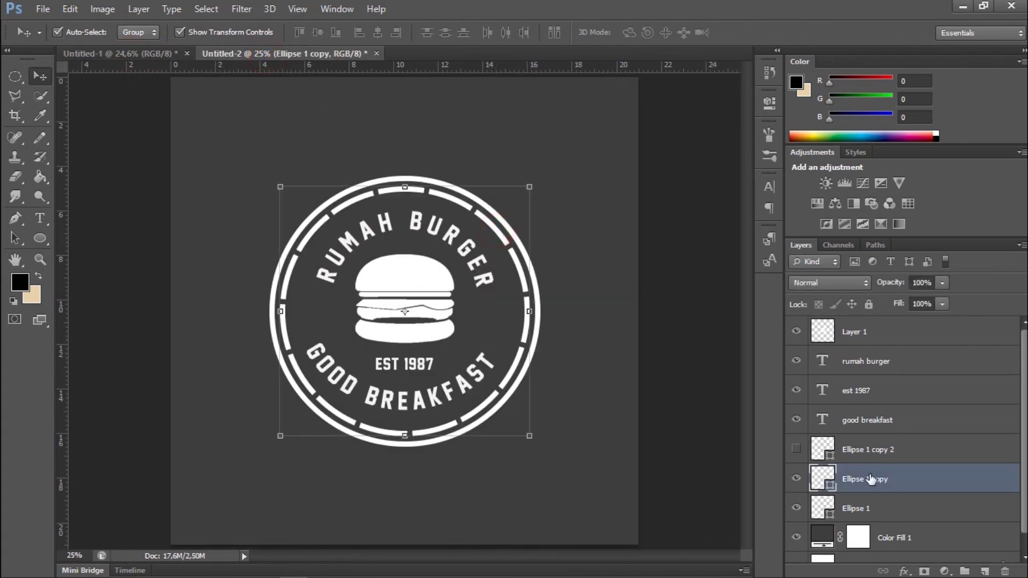
mouse_move(534, 185)
left_mouse_down()
mouse_move(525, 194)
mouse_move(536, 197)
left_mouse_up()
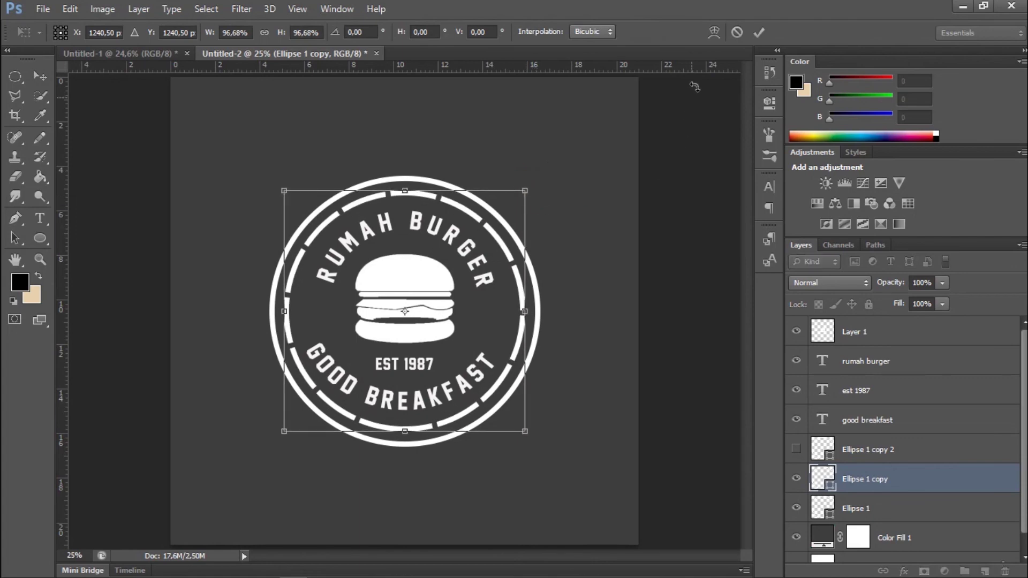
left_click(761, 31)
left_click(655, 196)
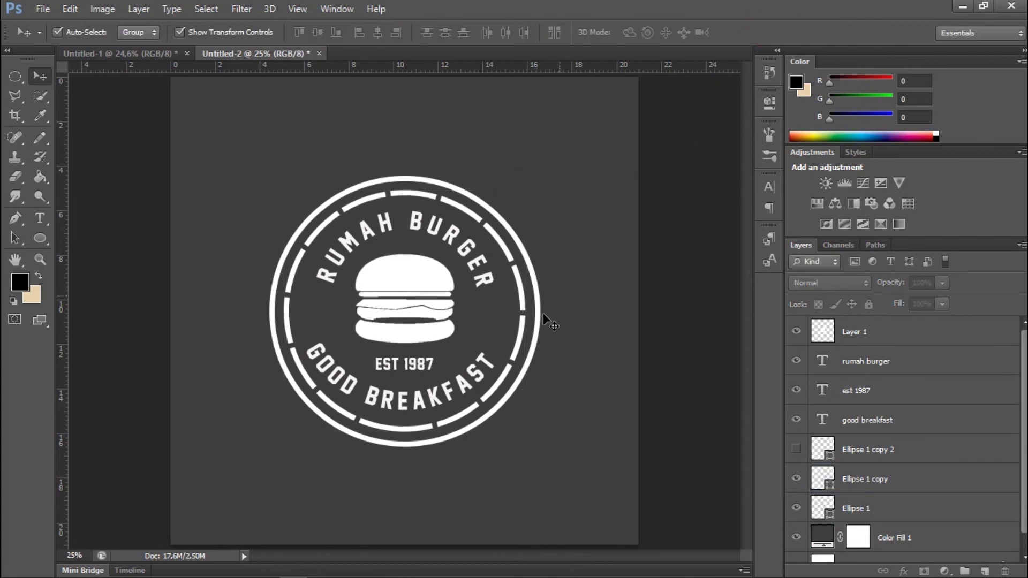